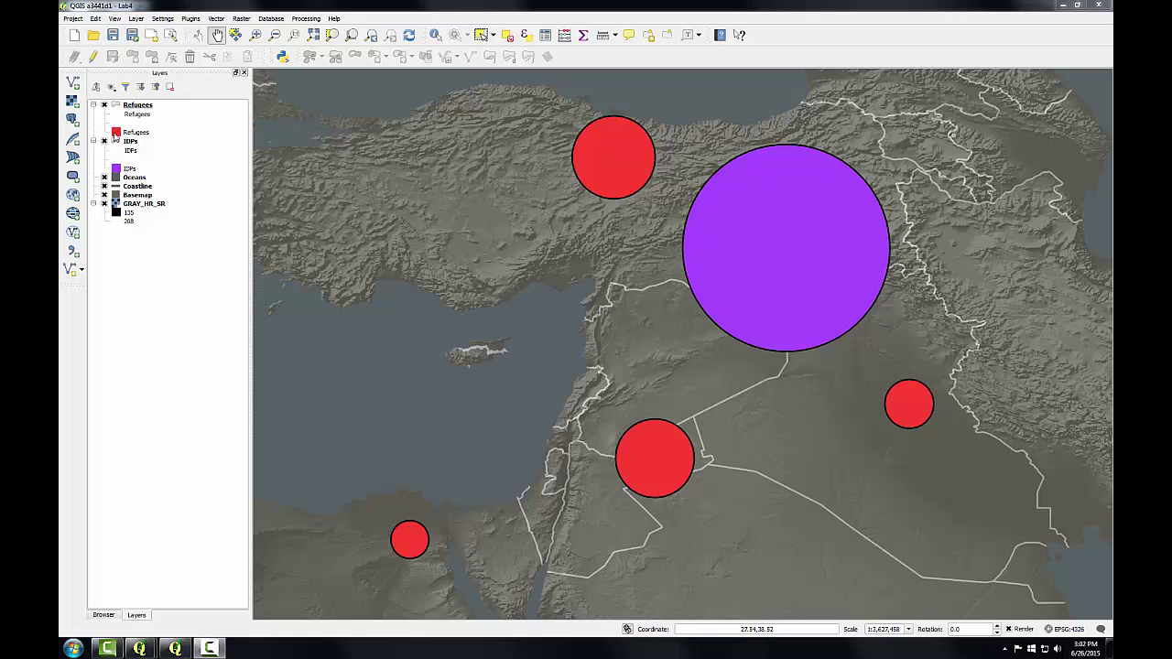
# Hide the IDPs and Refugees circle layers and create a new print composer titled 'Syria'
pyautogui.click(106, 144)
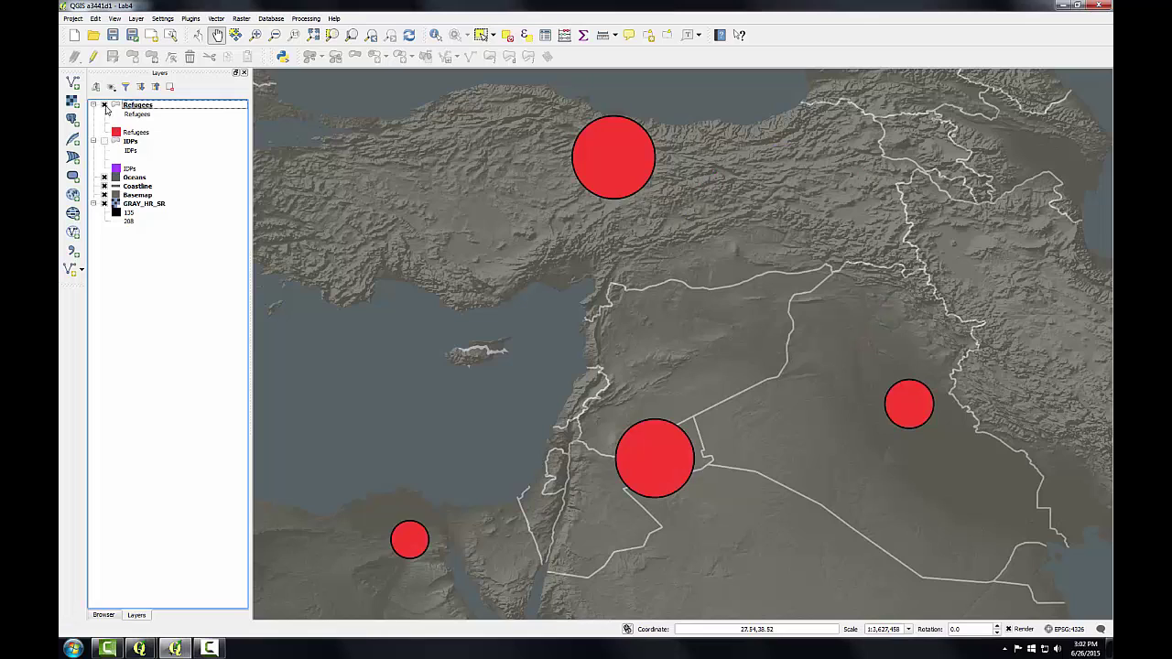
pyautogui.click(105, 107)
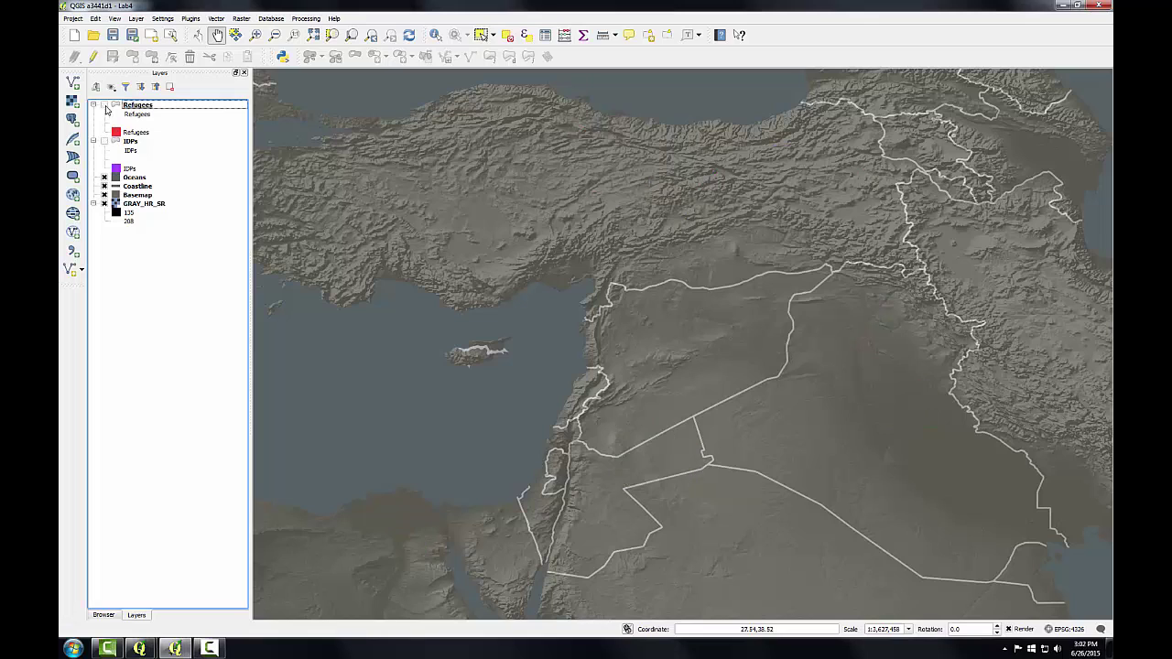
pyautogui.click(72, 20)
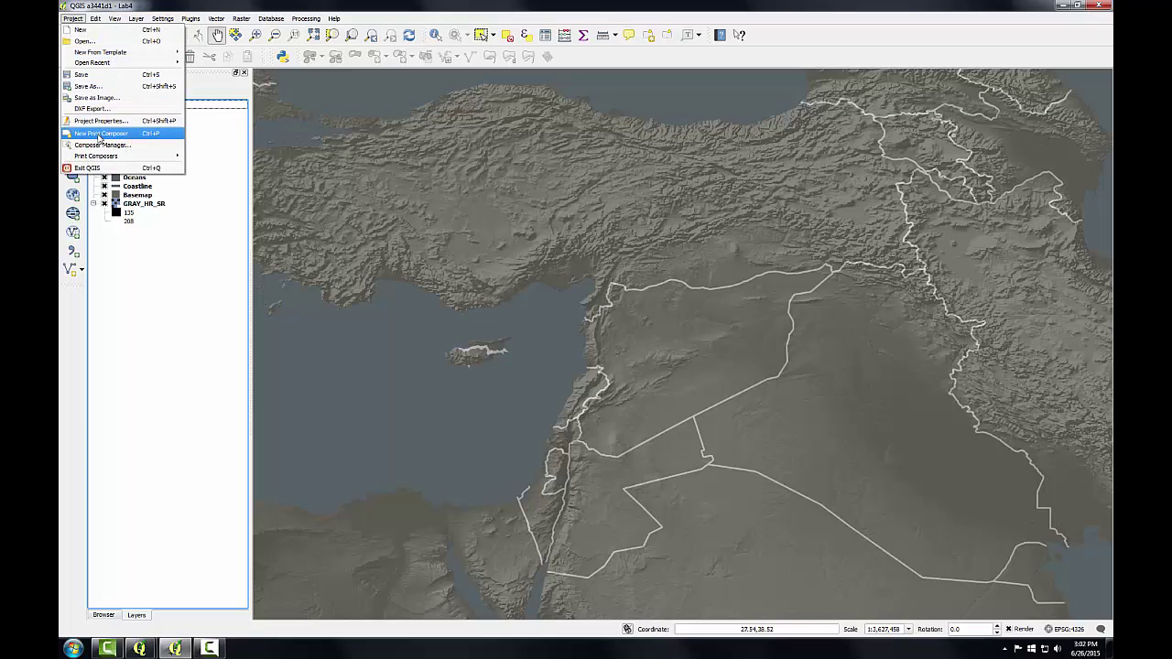
pyautogui.click(99, 135)
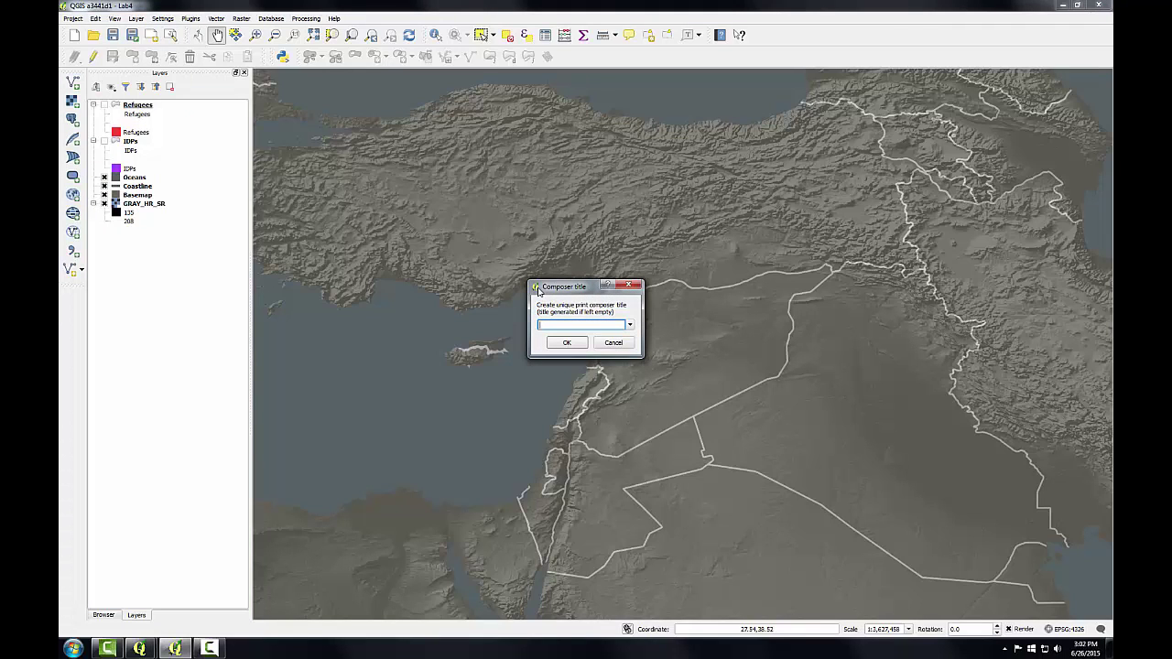
pyautogui.write('Syria')
pyautogui.click(566, 342)
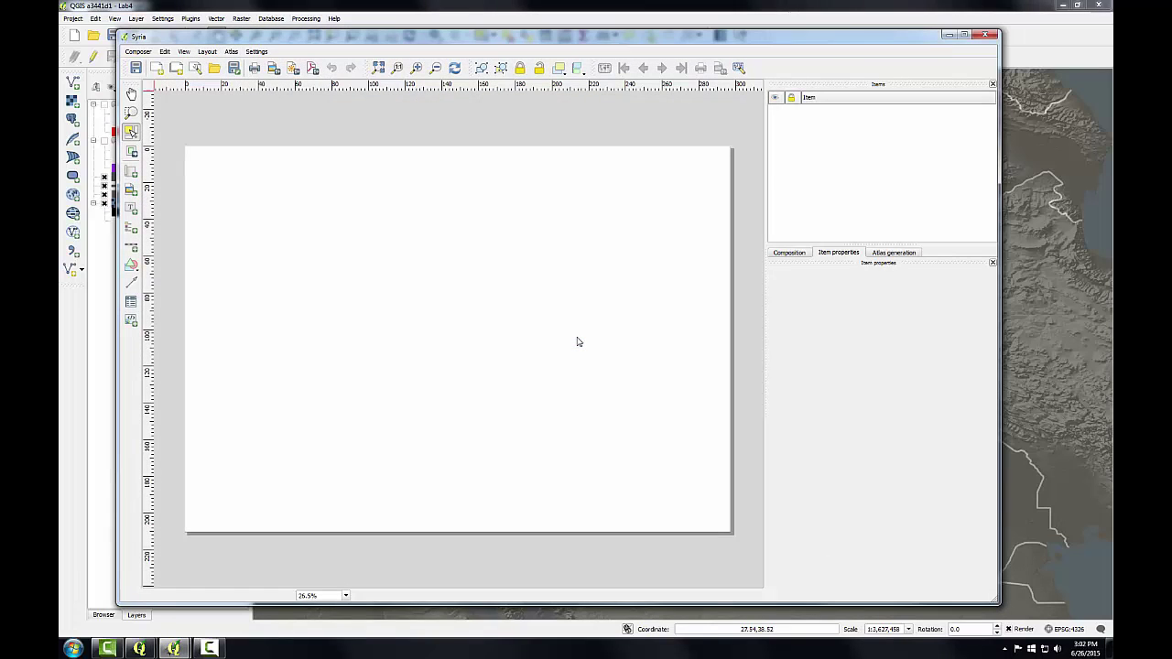
# Set the composition paper to a Custom 220 × 205 mm page
pyautogui.click(789, 253)
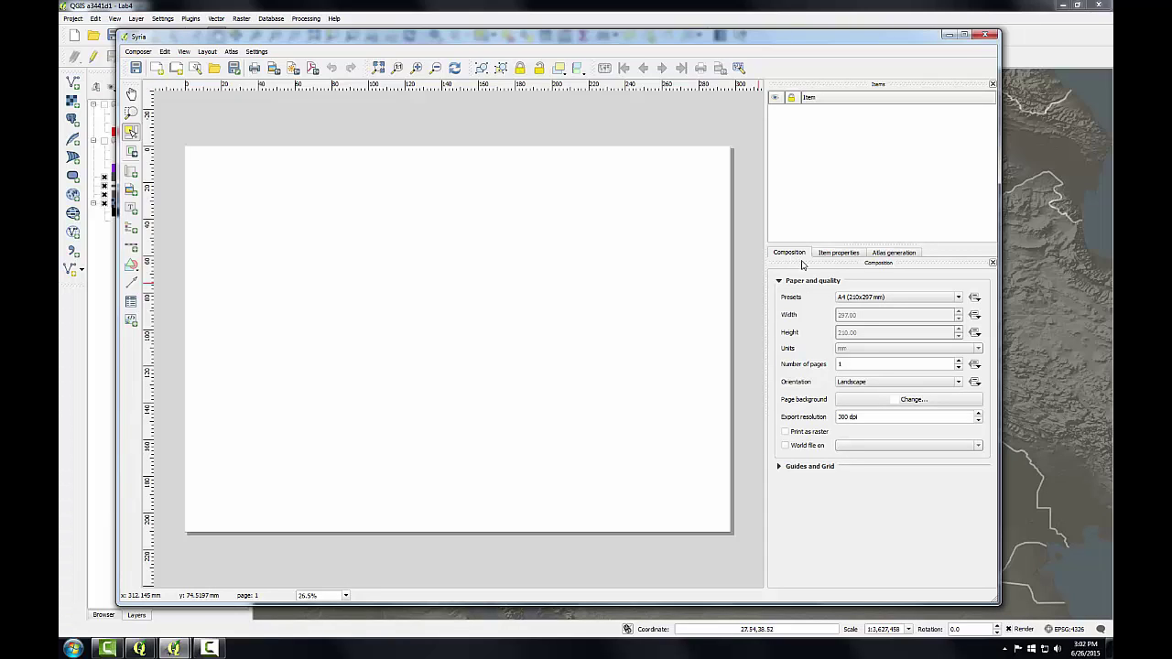
pyautogui.click(959, 297)
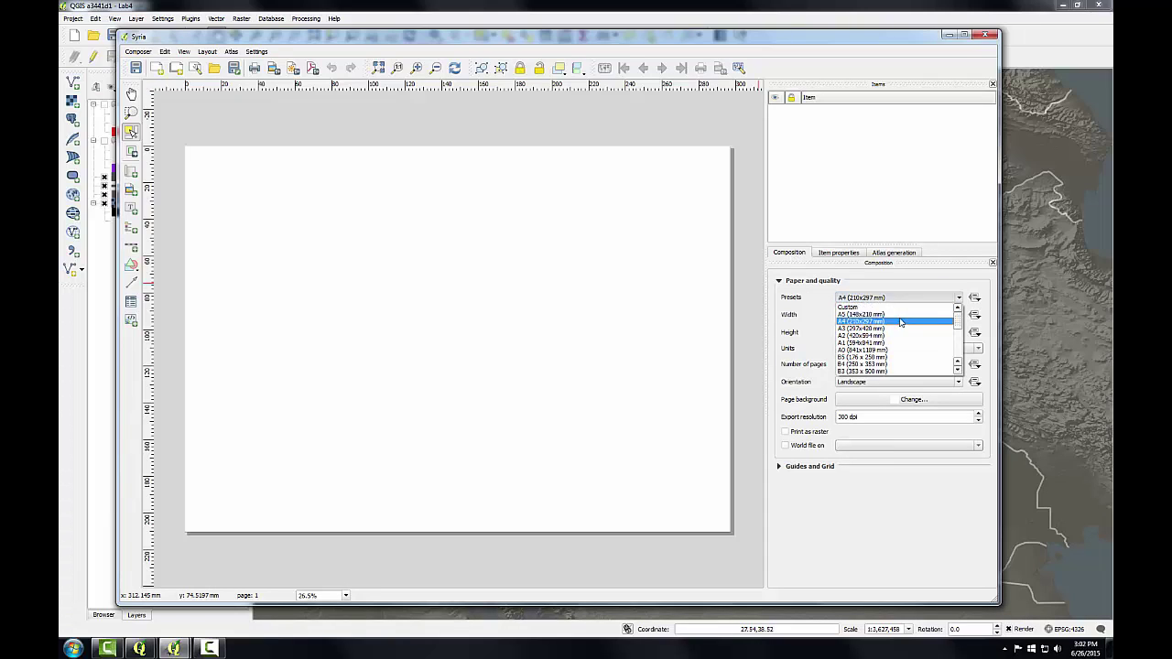
pyautogui.click(883, 300)
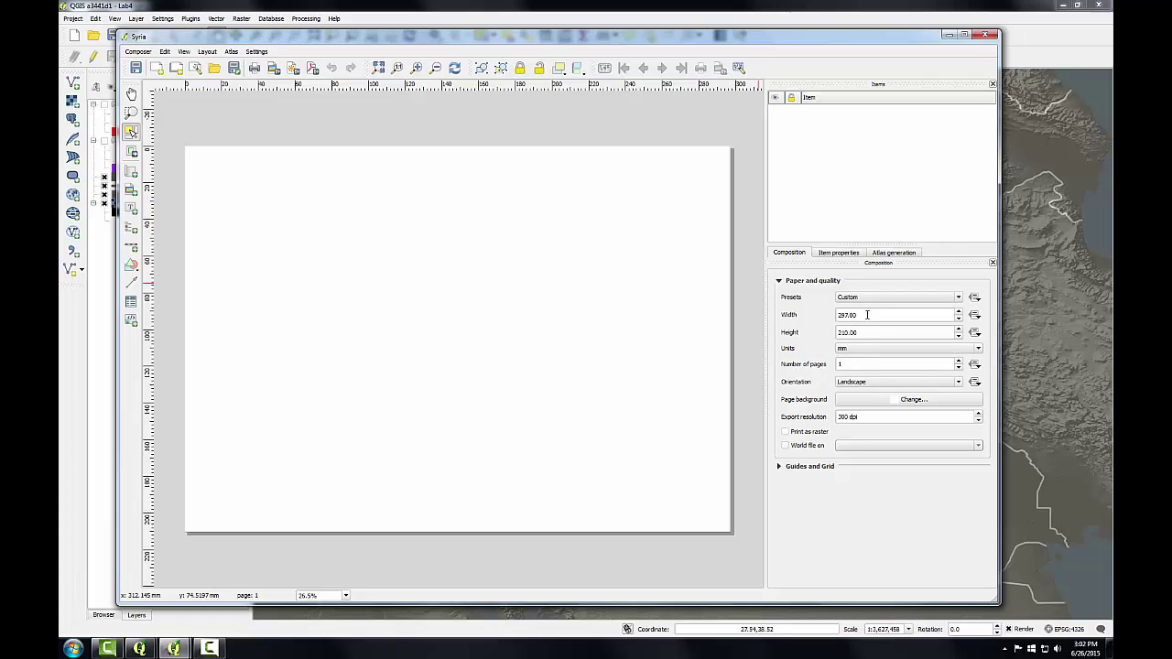
pyautogui.moveTo(864, 315); pyautogui.dragTo(761, 320)
pyautogui.write('220')
pyautogui.press('Tab')
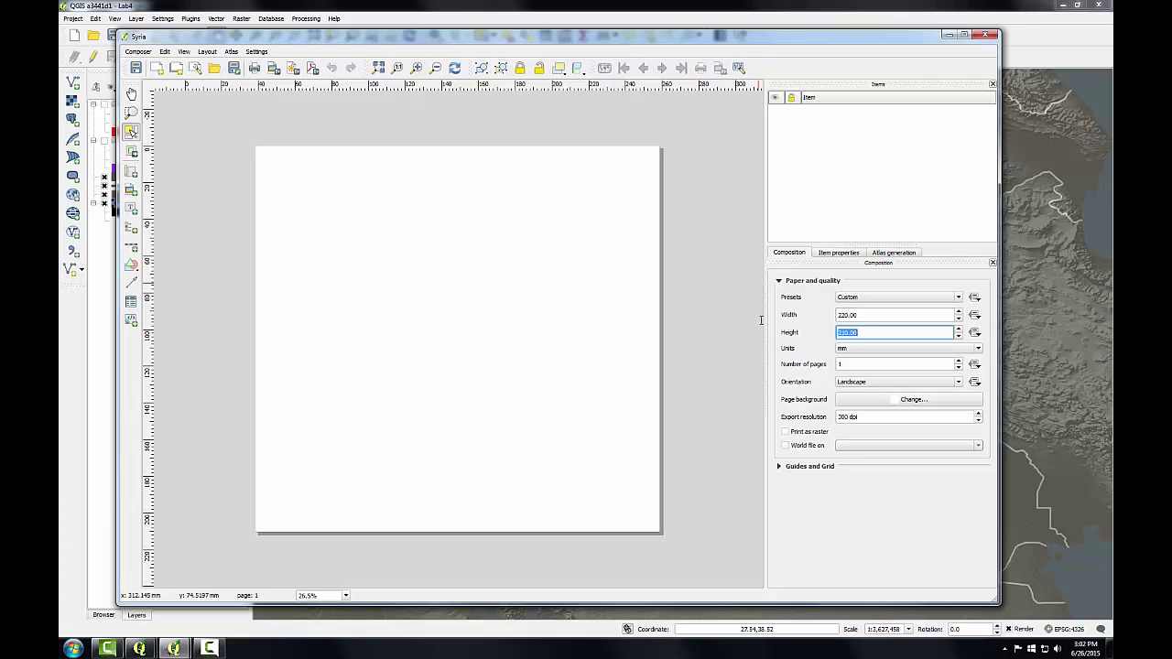
pyautogui.write('205')
pyautogui.press('Return')
# Give the page background a No Brush fill and enable Print as raster
pyautogui.click(848, 401)
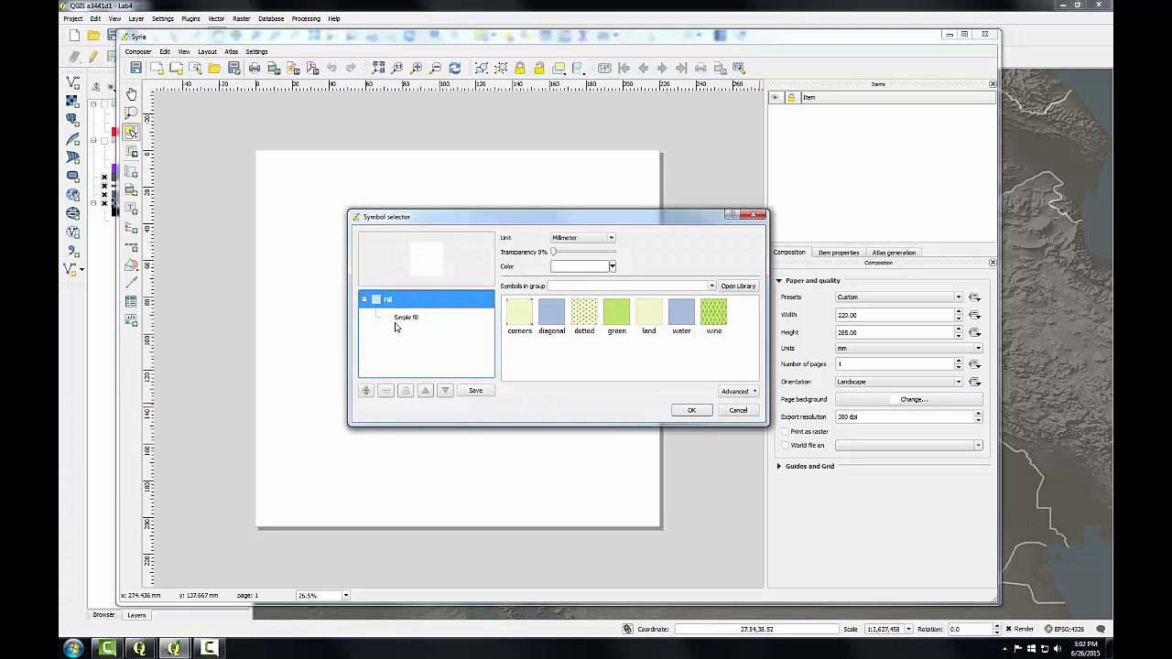
pyautogui.click(400, 320)
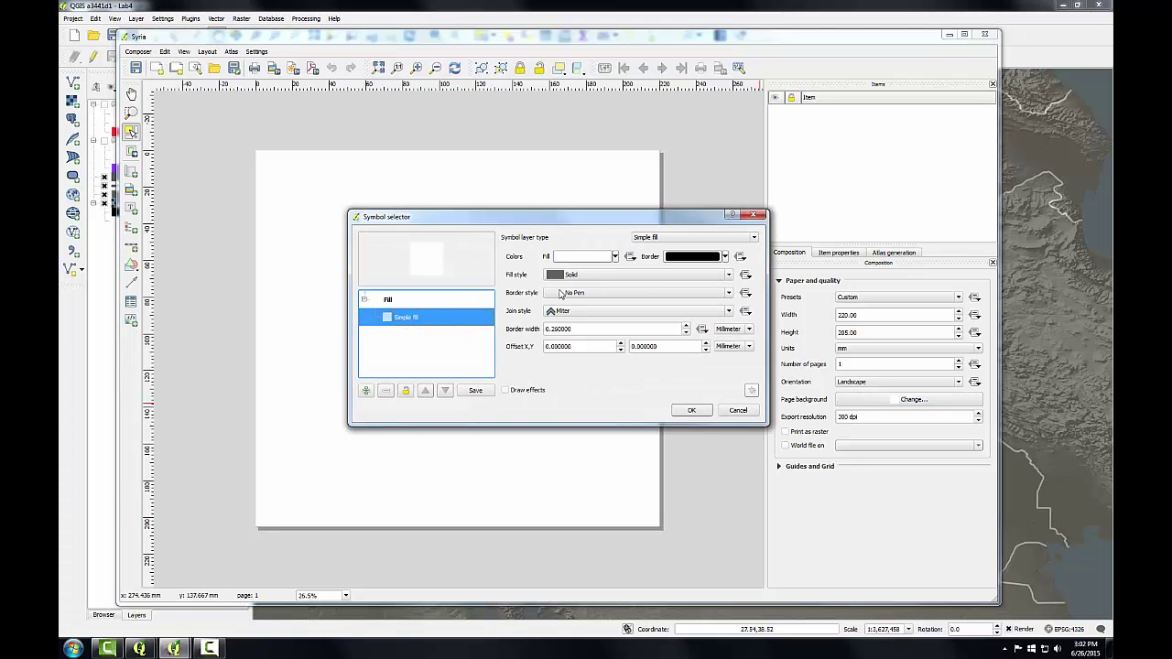
pyautogui.click(730, 276)
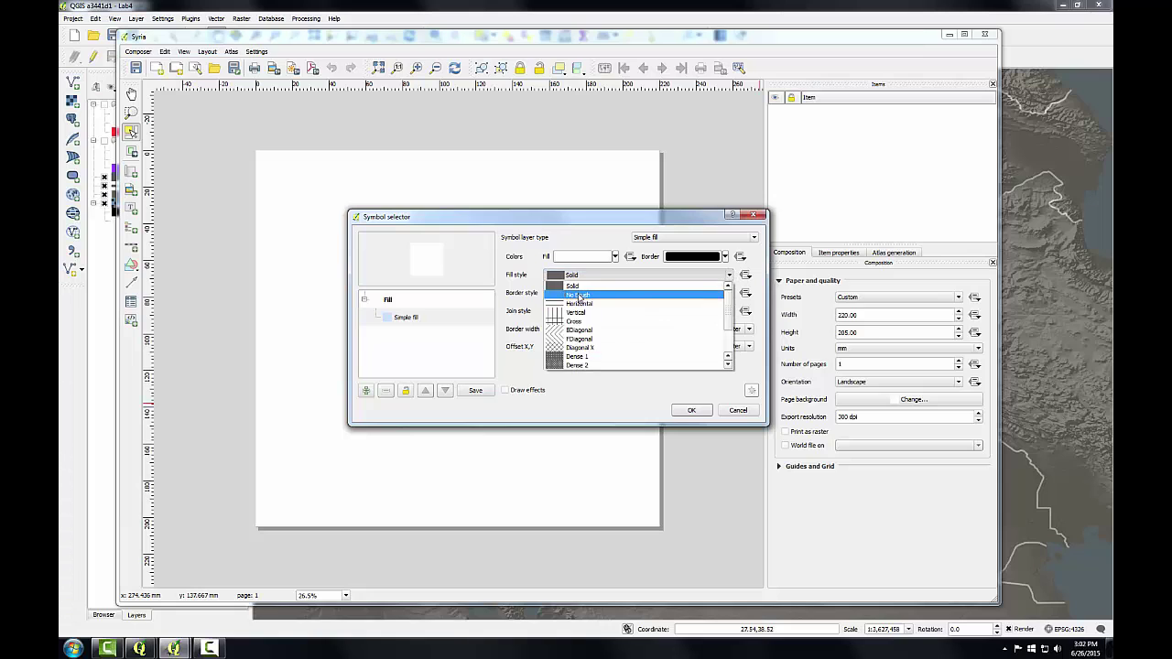
pyautogui.click(578, 293)
pyautogui.click(691, 410)
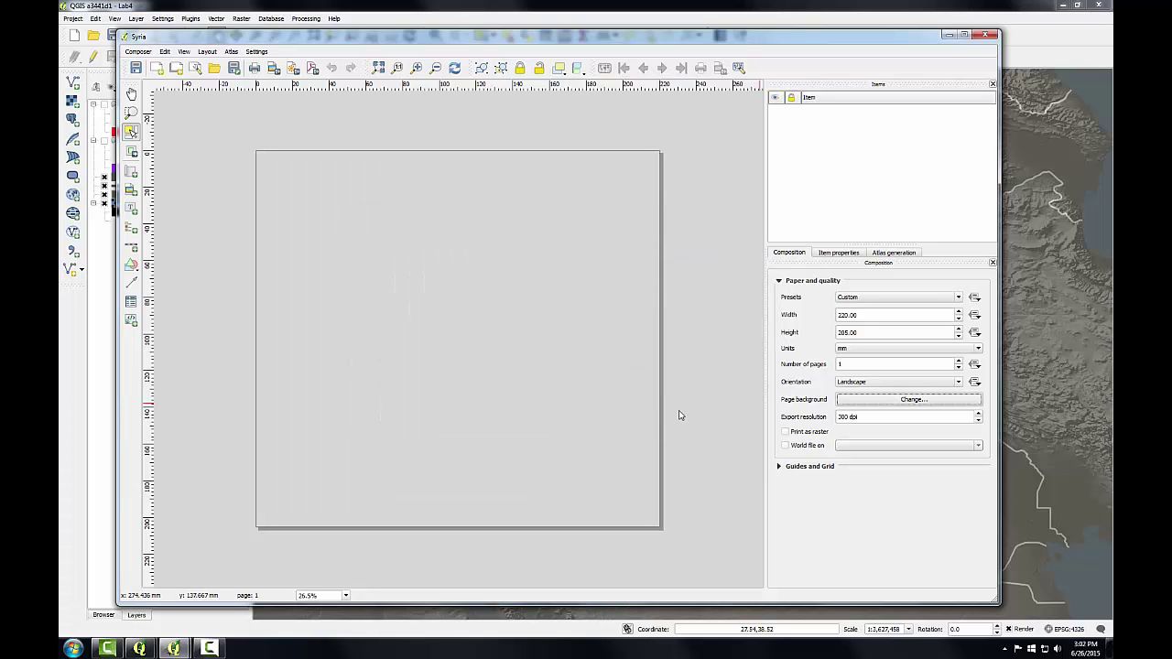
pyautogui.click(785, 432)
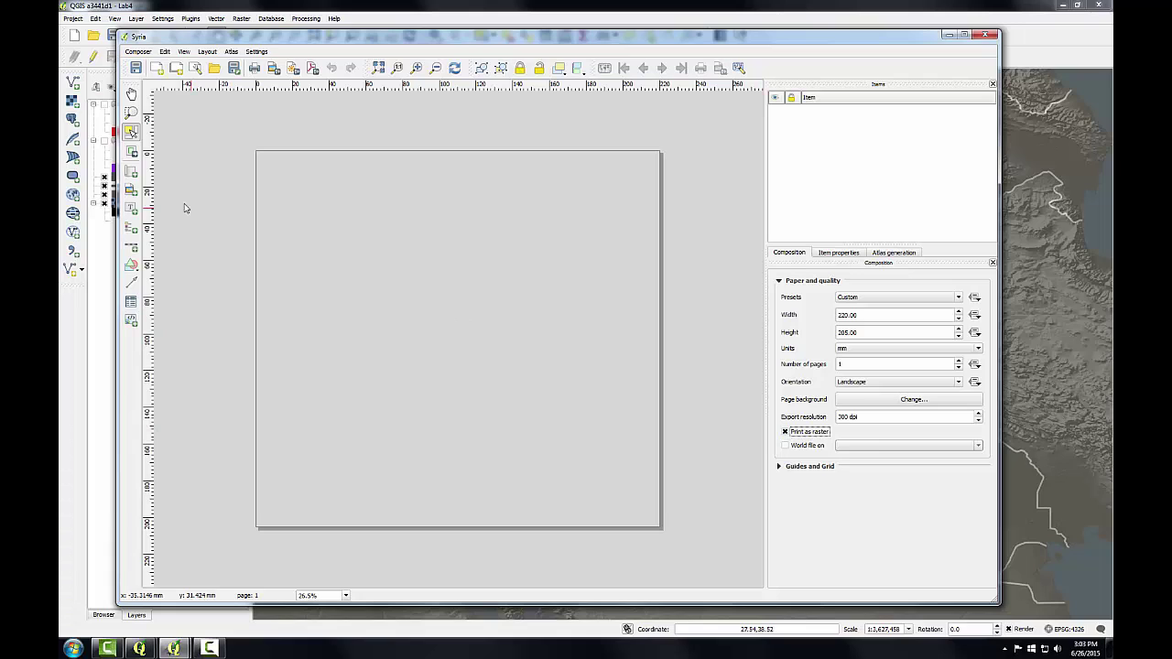
# Draw a map frame over the page, match it to the main map view, and set scale 1:3500000
pyautogui.click(132, 174)
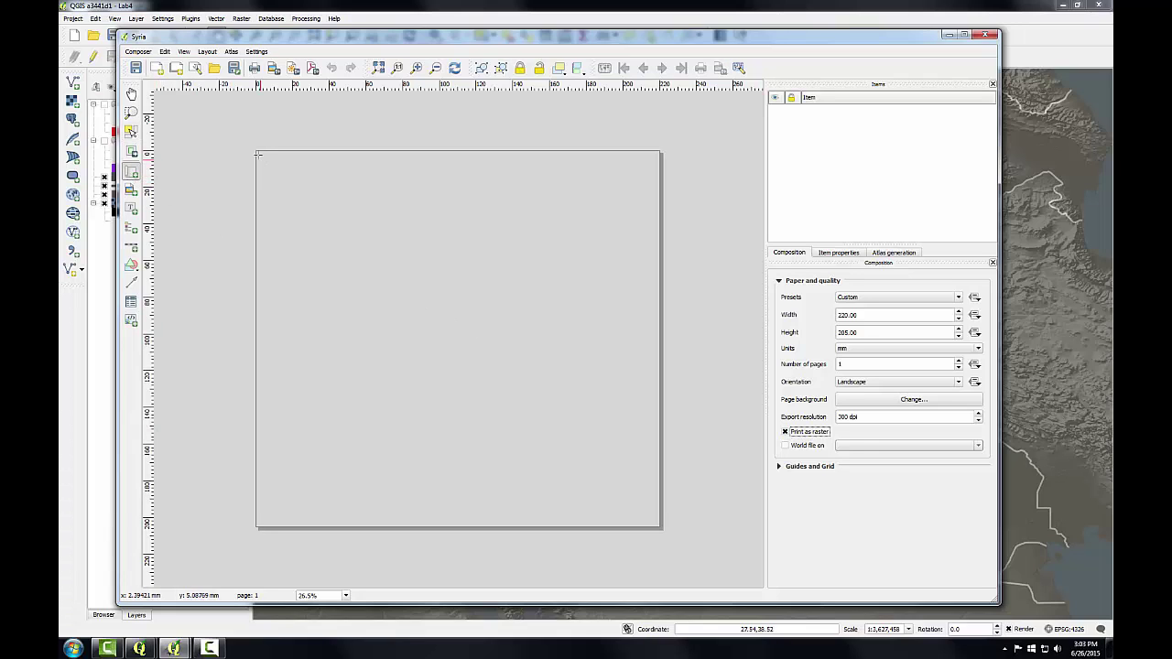
pyautogui.moveTo(271, 163); pyautogui.dragTo(654, 522)
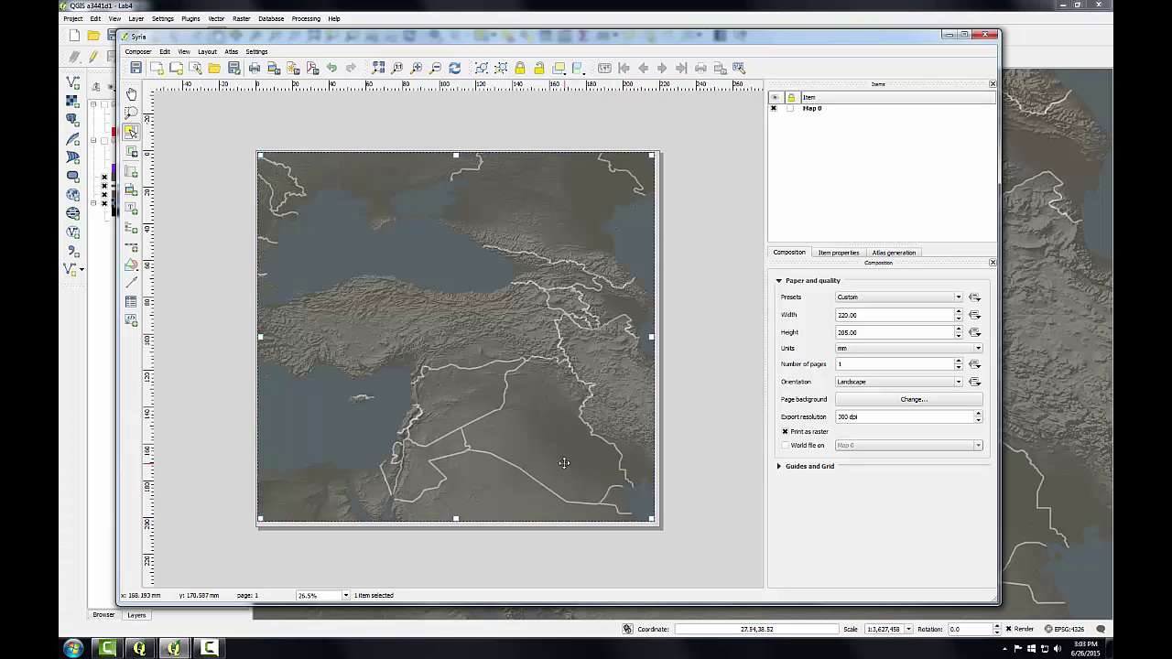
pyautogui.click(836, 254)
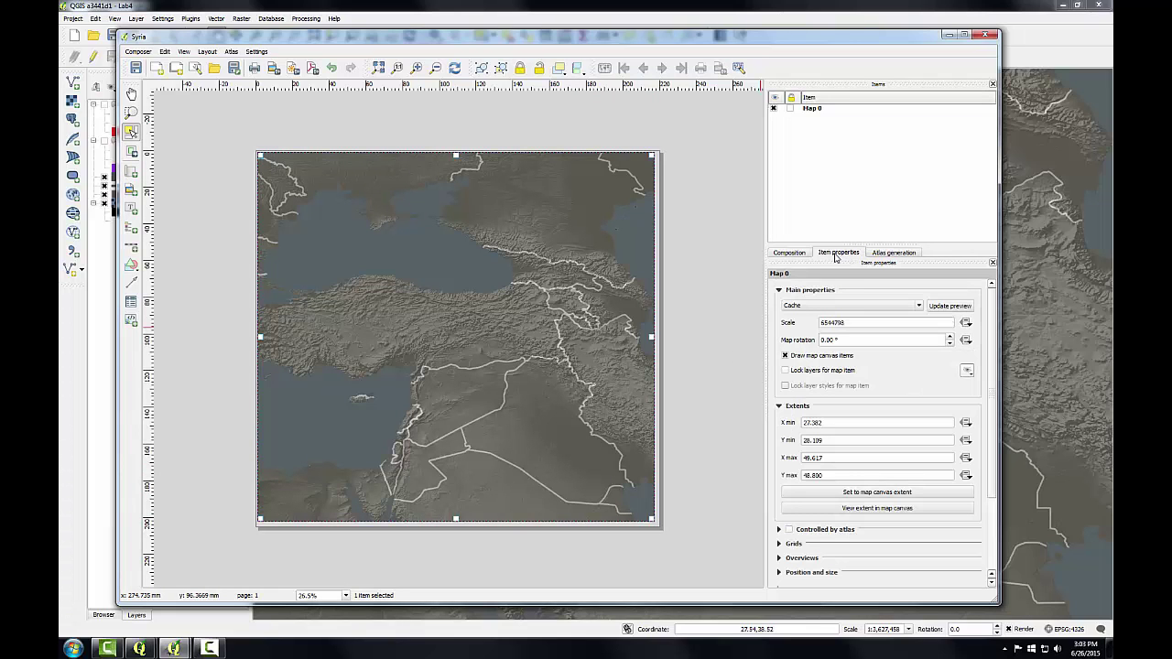
pyautogui.click(880, 493)
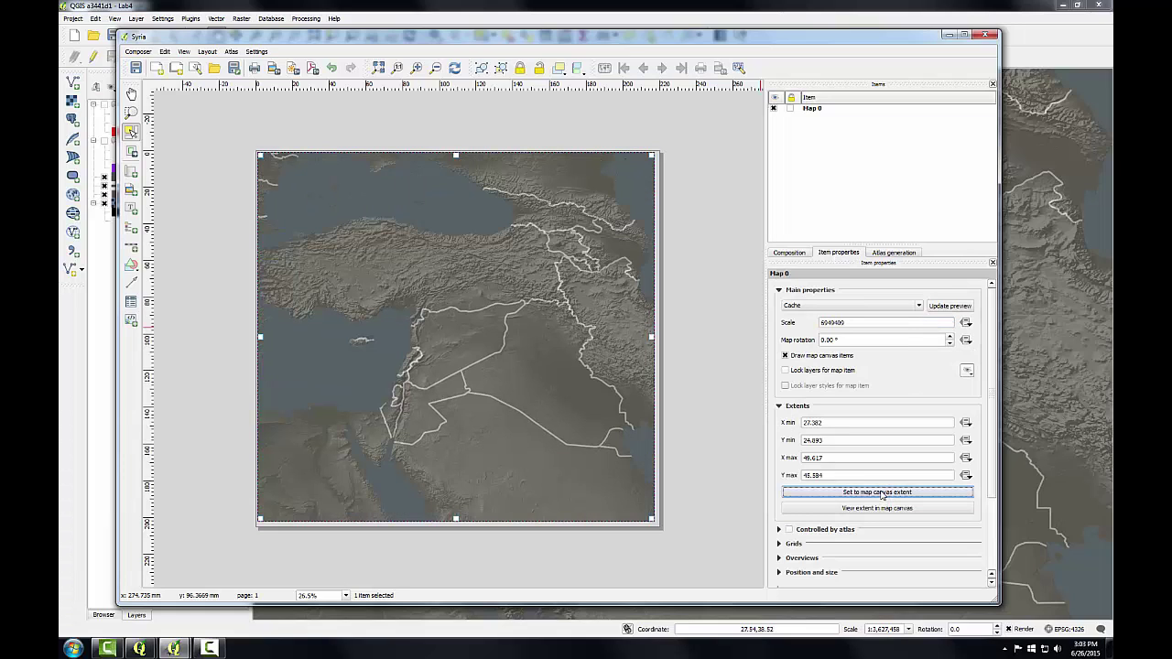
pyautogui.doubleClick(864, 322)
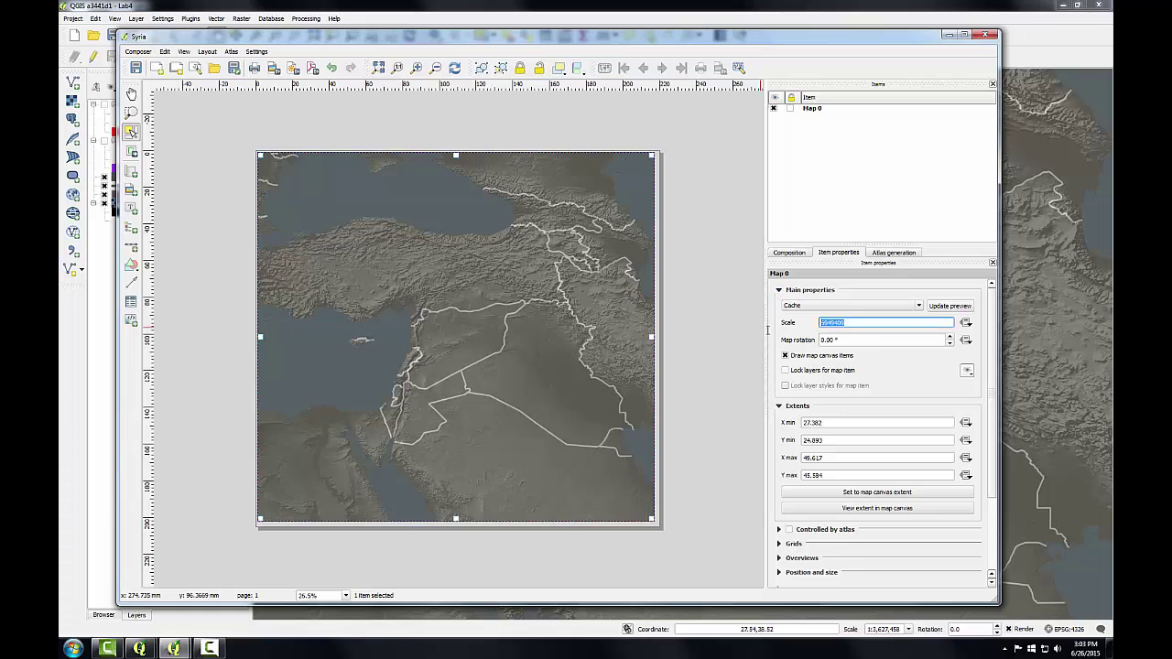
pyautogui.write('3500000')
pyautogui.press('Return')
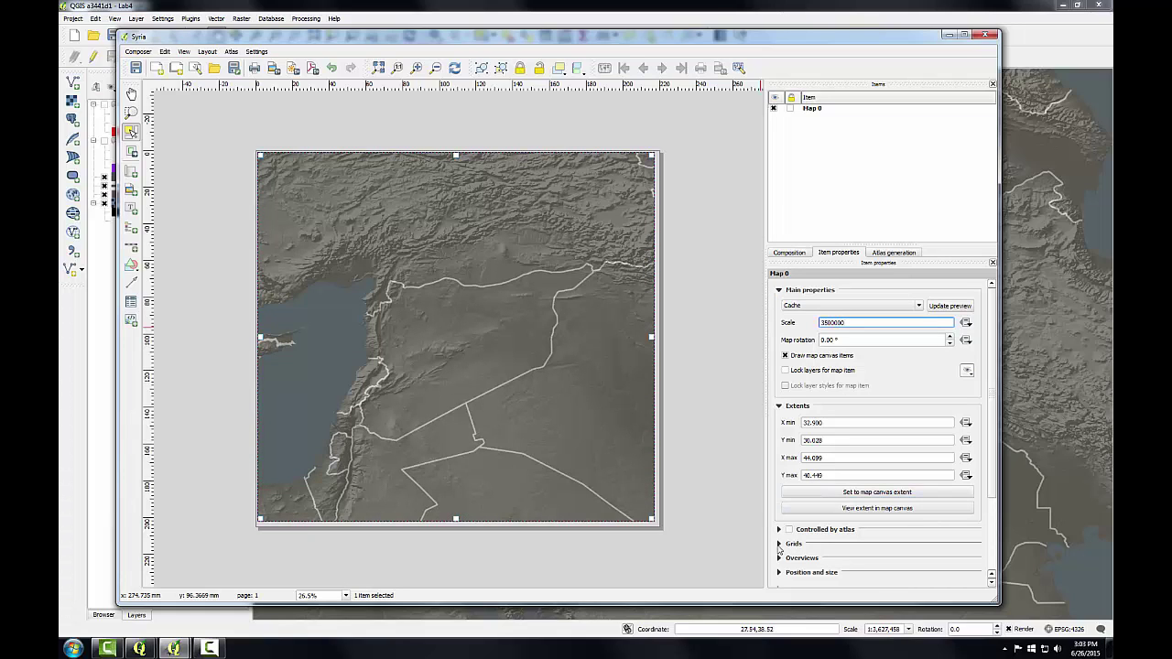
# Position the map item at 0,0, size it 220 × 205 mm, and disable its background
pyautogui.click(779, 573)
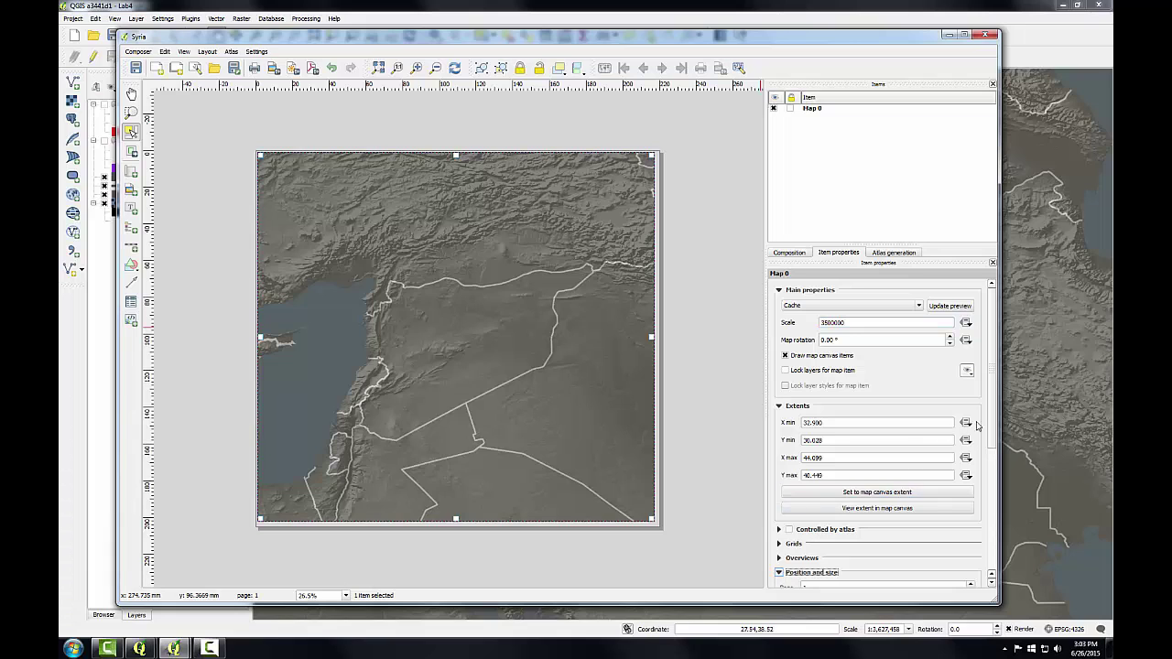
pyautogui.moveTo(992, 419); pyautogui.dragTo(998, 529)
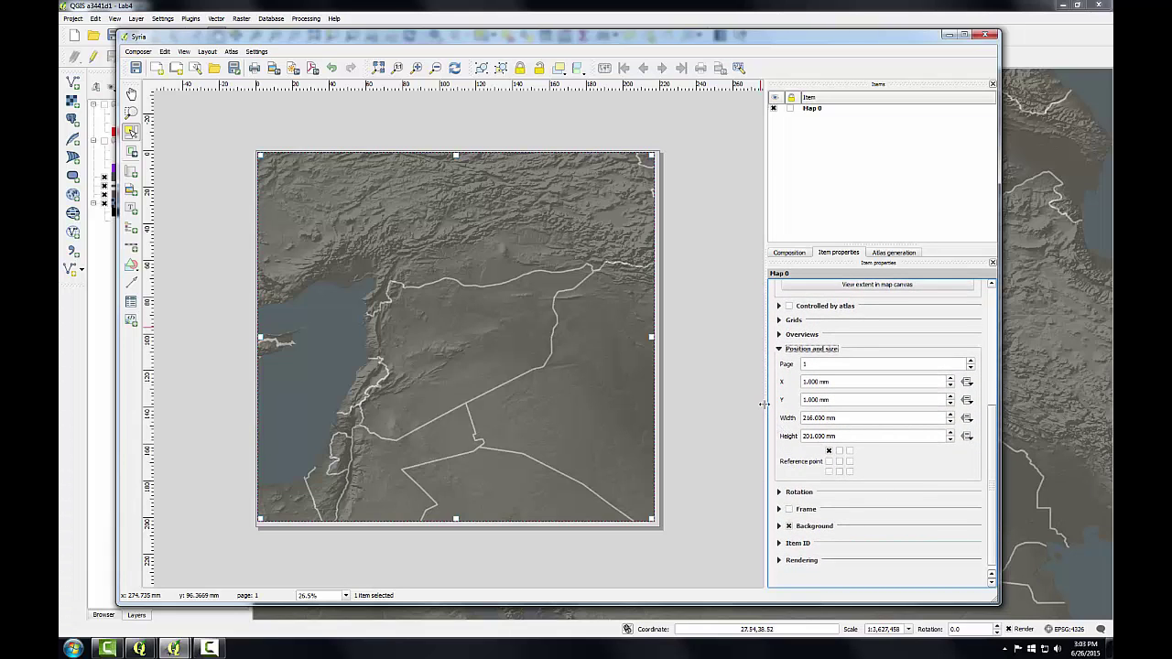
pyautogui.click(951, 385)
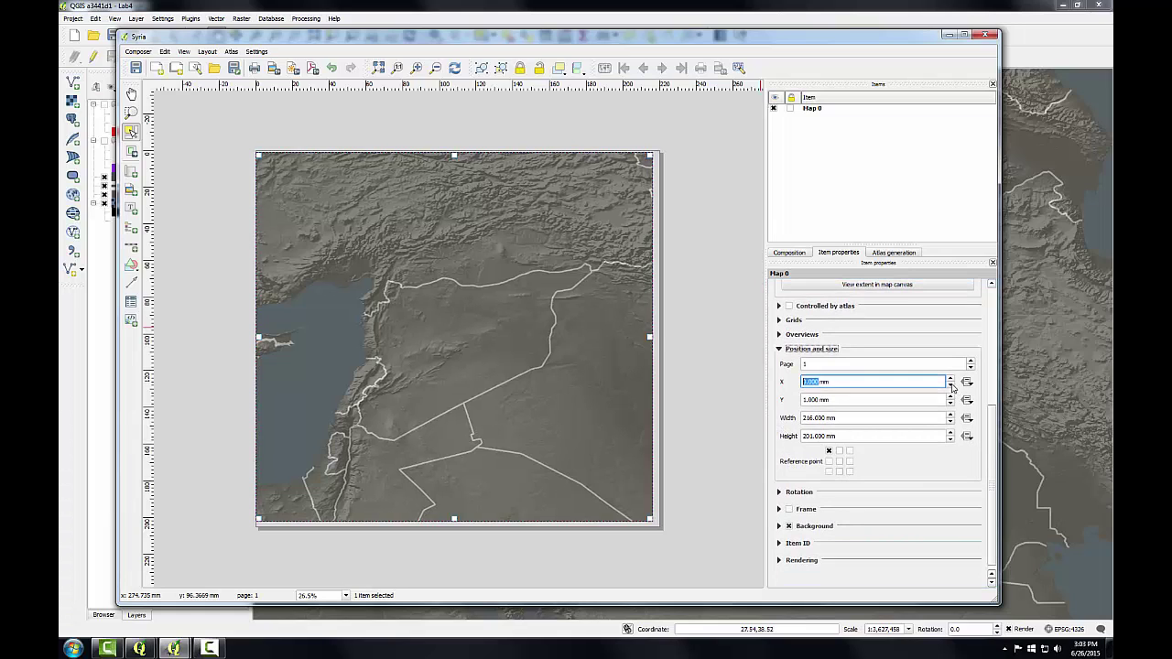
pyautogui.click(951, 404)
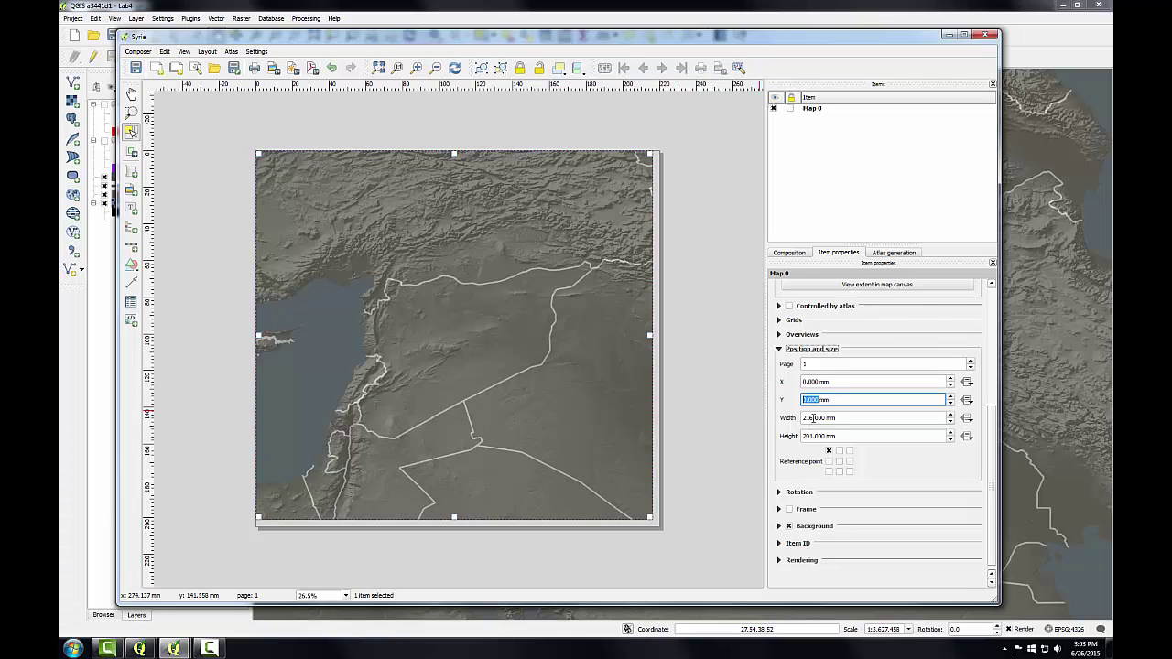
pyautogui.doubleClick(813, 418)
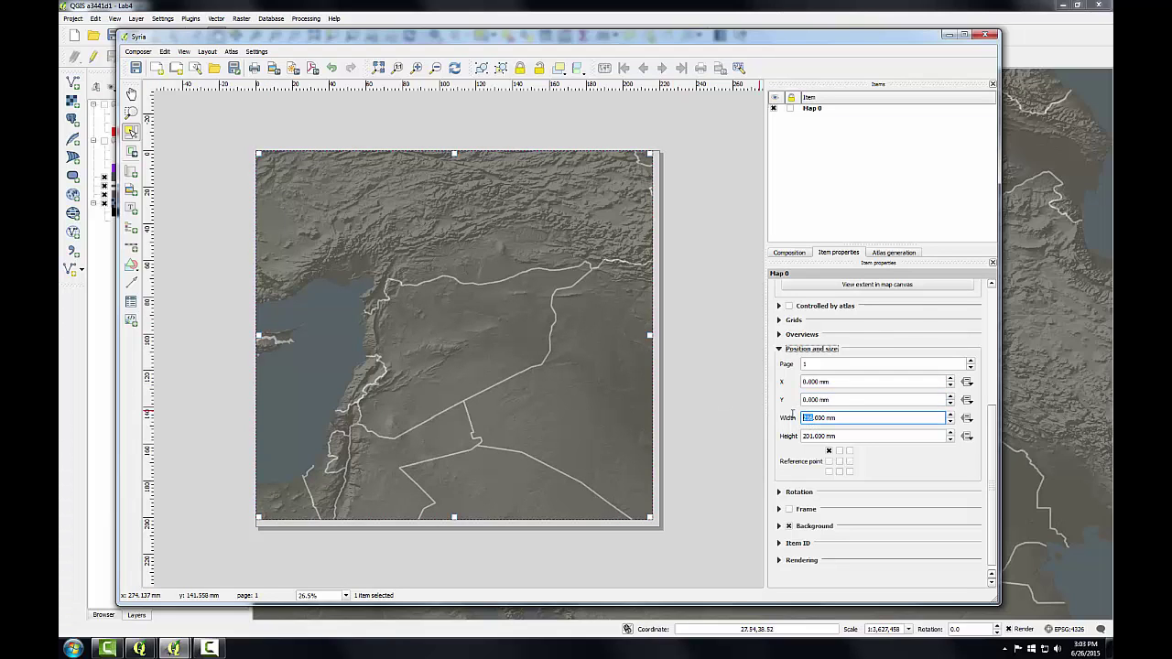
pyautogui.write('220')
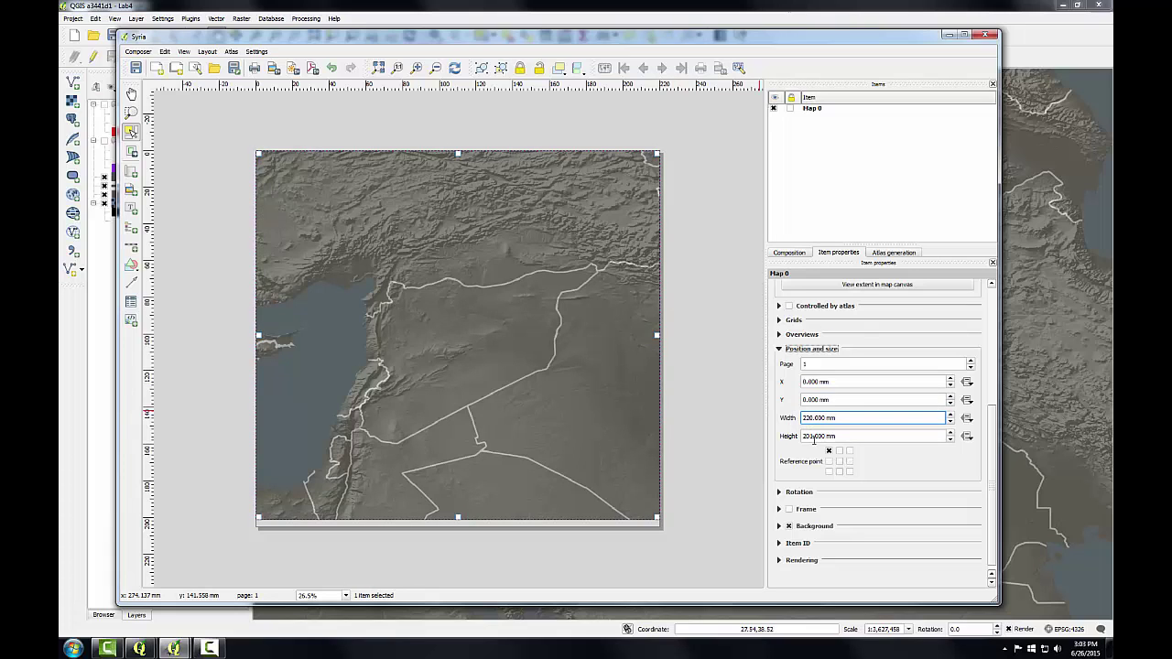
pyautogui.click(809, 436)
pyautogui.write('5')
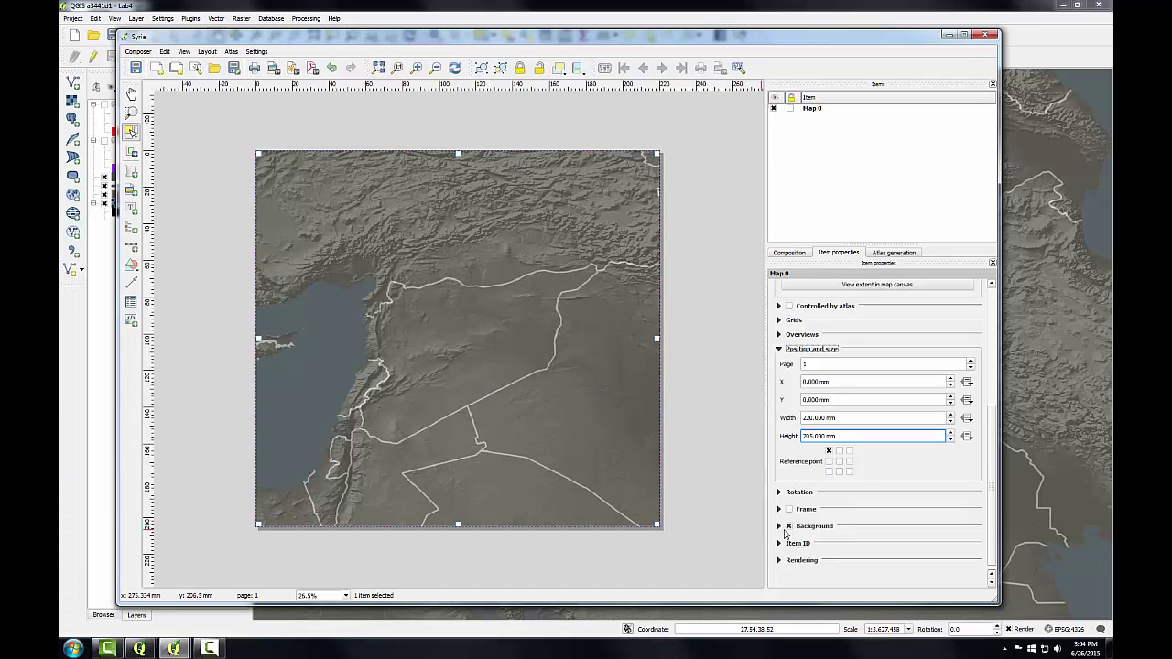
pyautogui.click(788, 527)
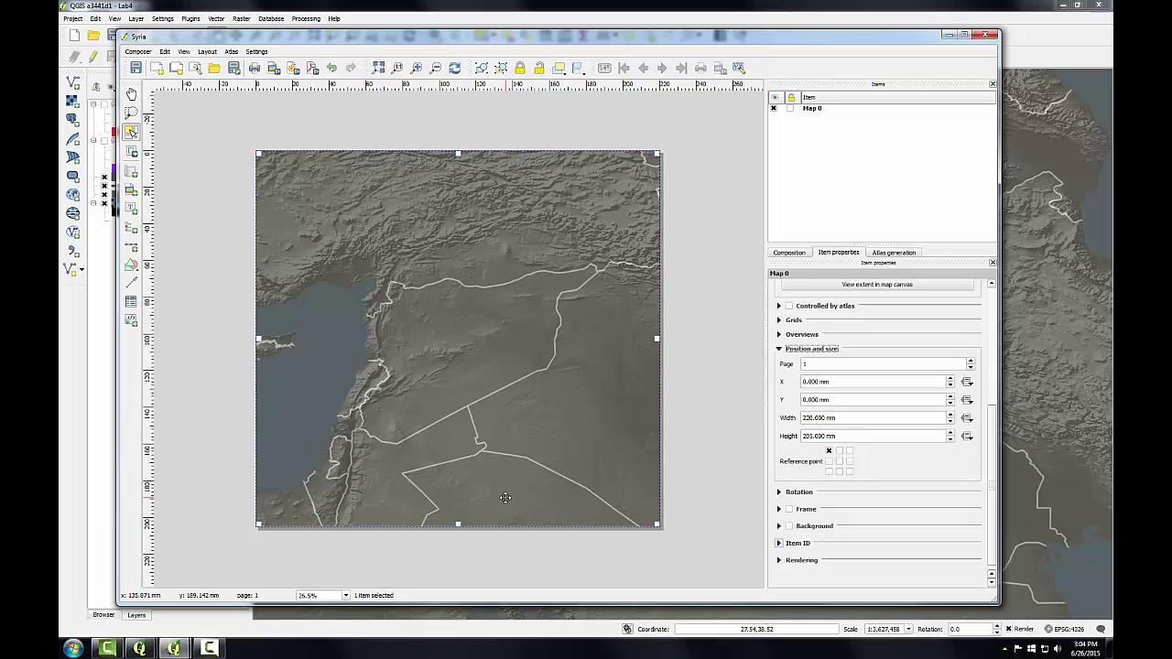
# Export the composer to PDF, overwriting the existing SyriaBasemap.pdf
pyautogui.click(137, 52)
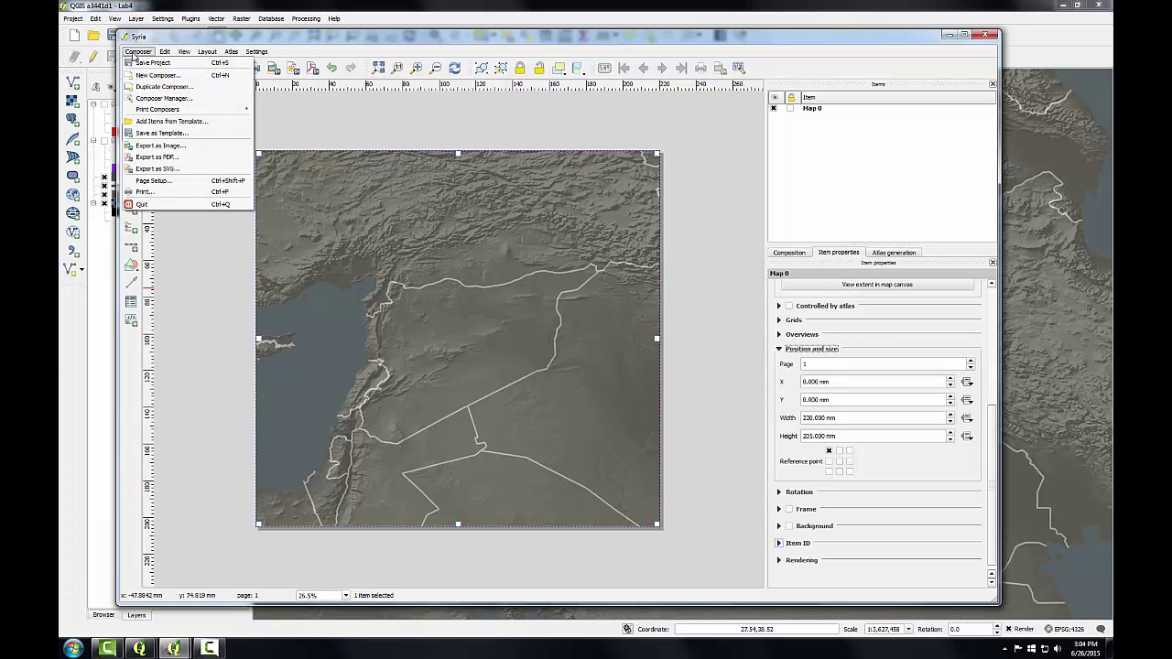
pyautogui.click(174, 158)
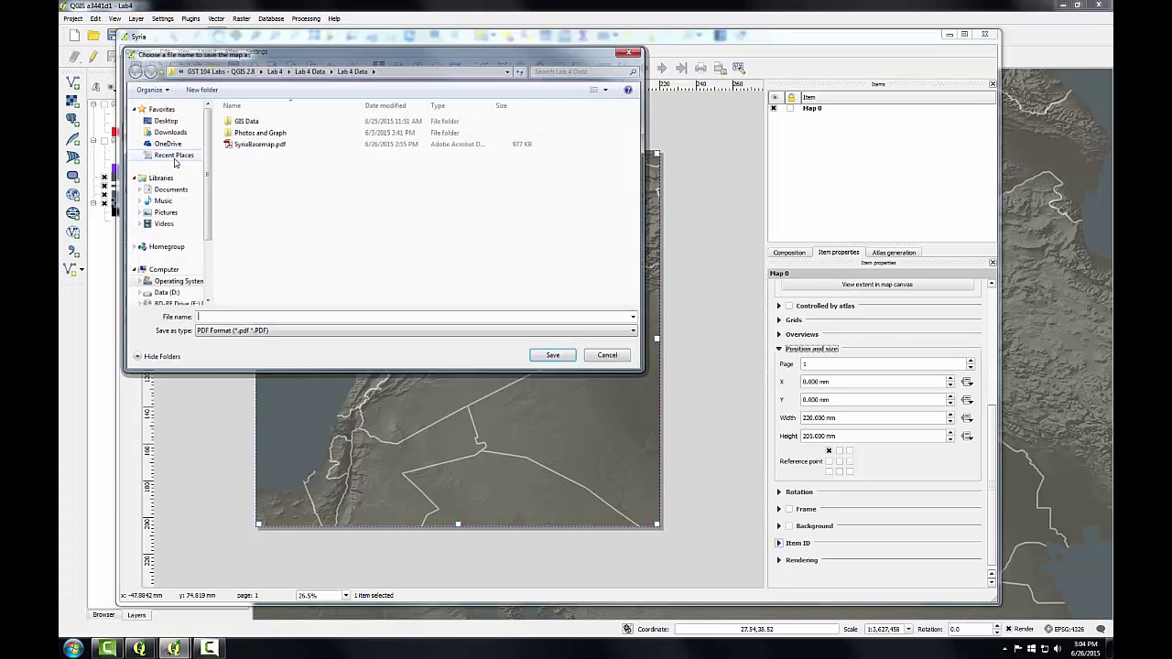
pyautogui.click(255, 147)
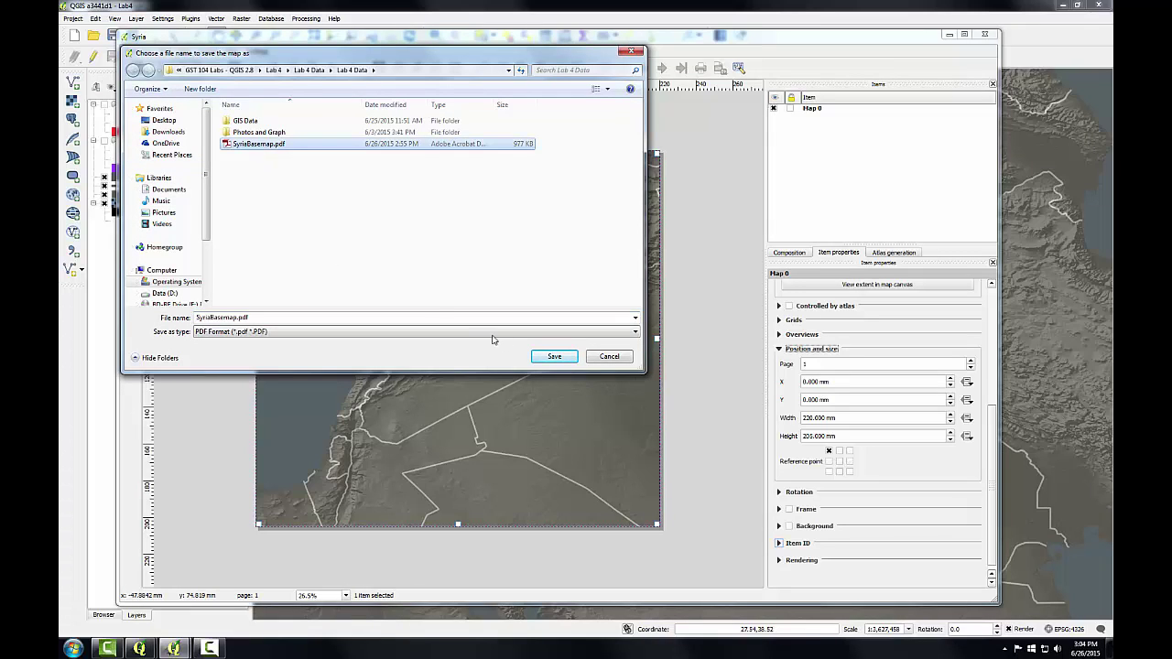
pyautogui.click(552, 357)
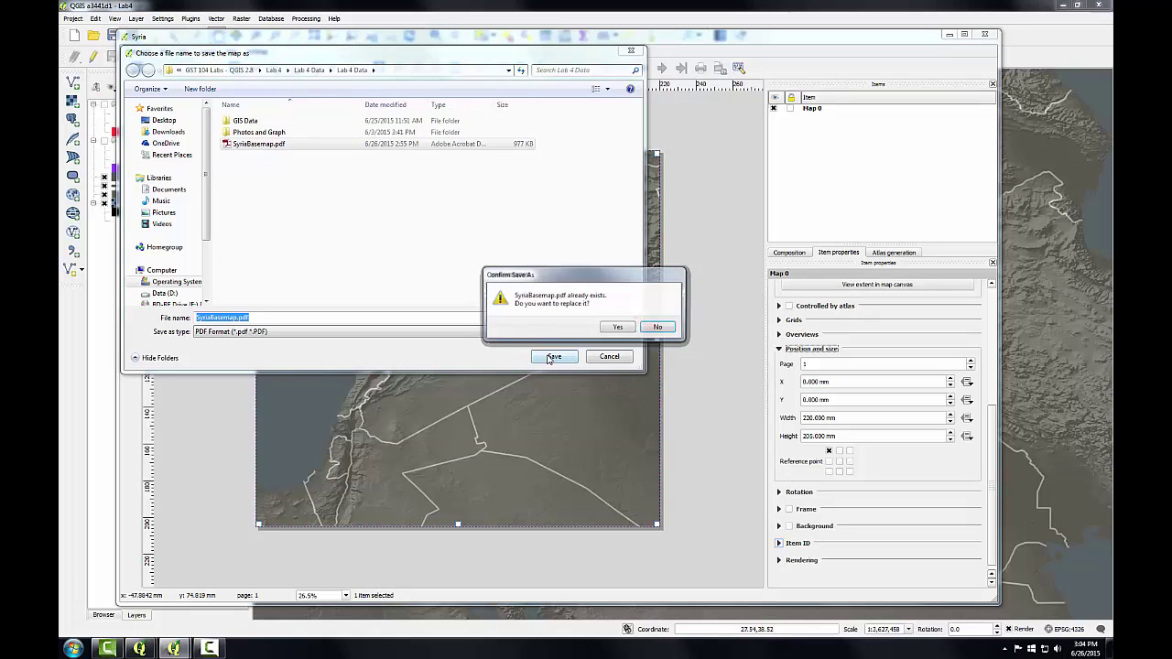
pyautogui.click(619, 328)
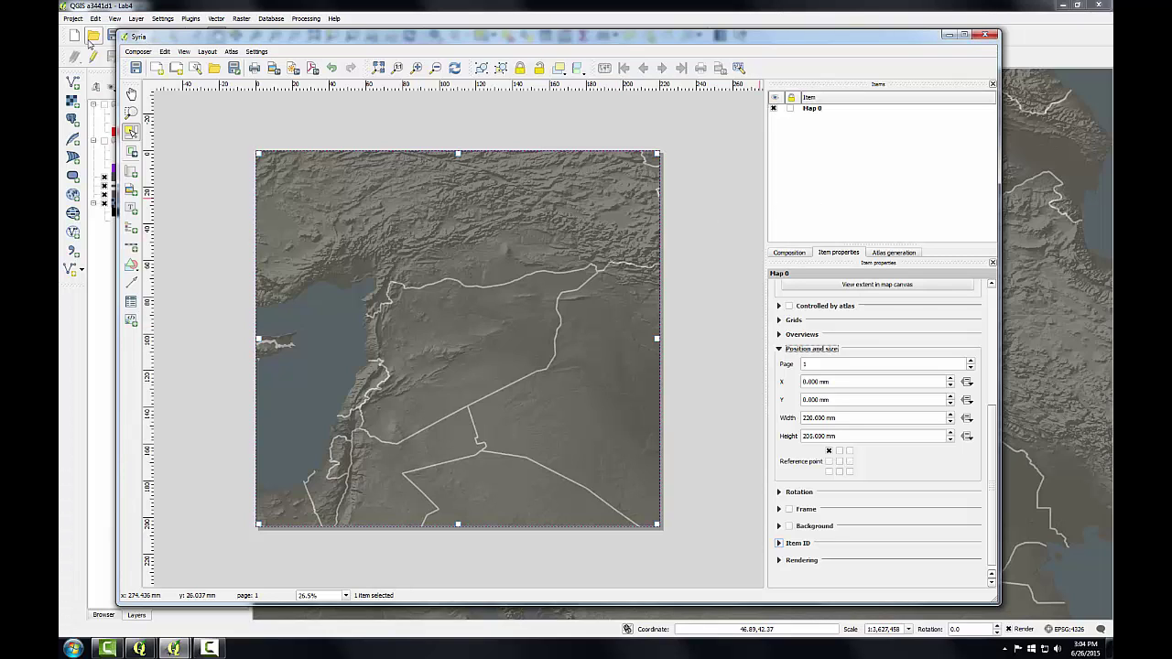
# Save and close the composer, hide GRAY_HR_SR, Basemap, Coastline and Oceans, and show IDPs and Refugees
pyautogui.click(136, 68)
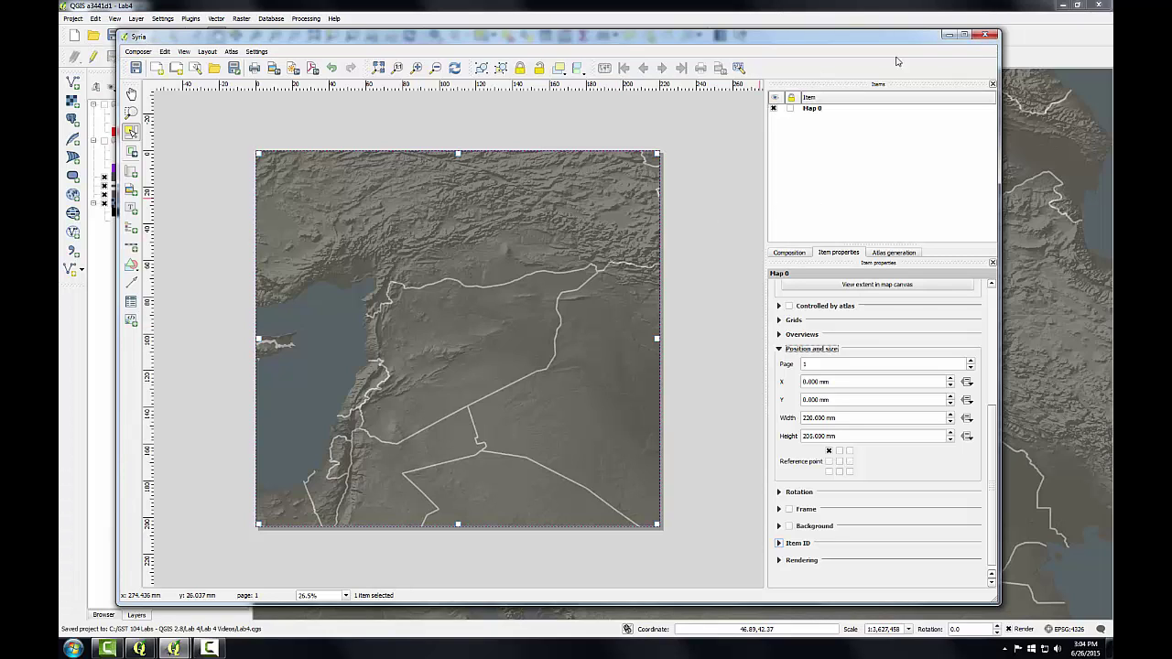
pyautogui.click(984, 35)
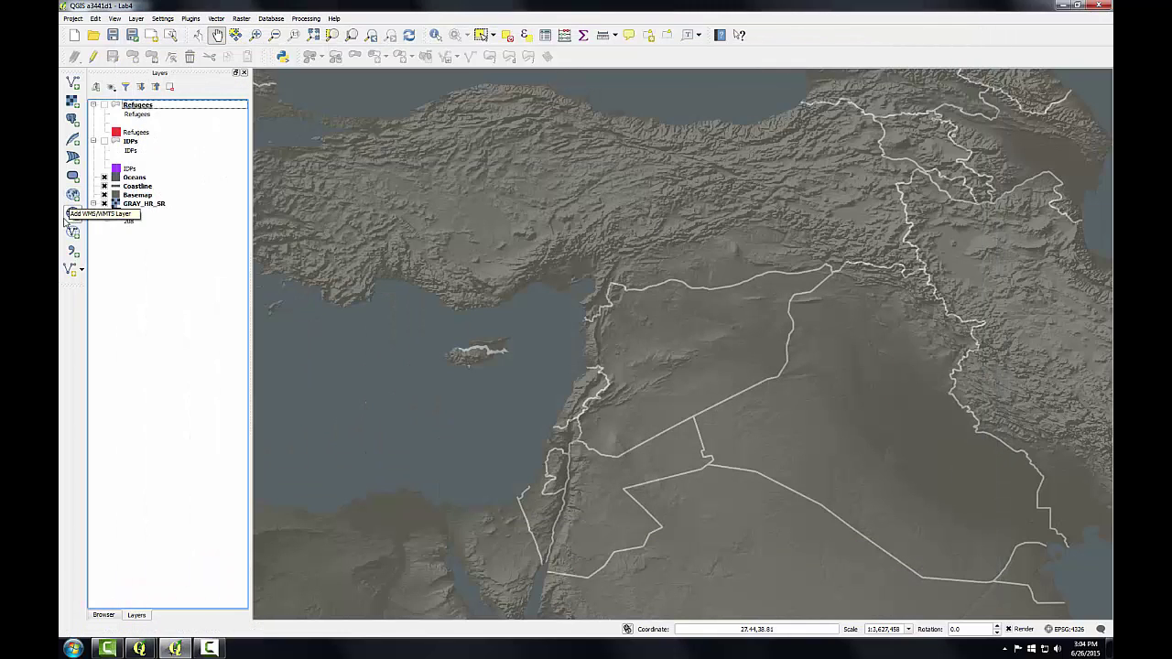
pyautogui.click(104, 204)
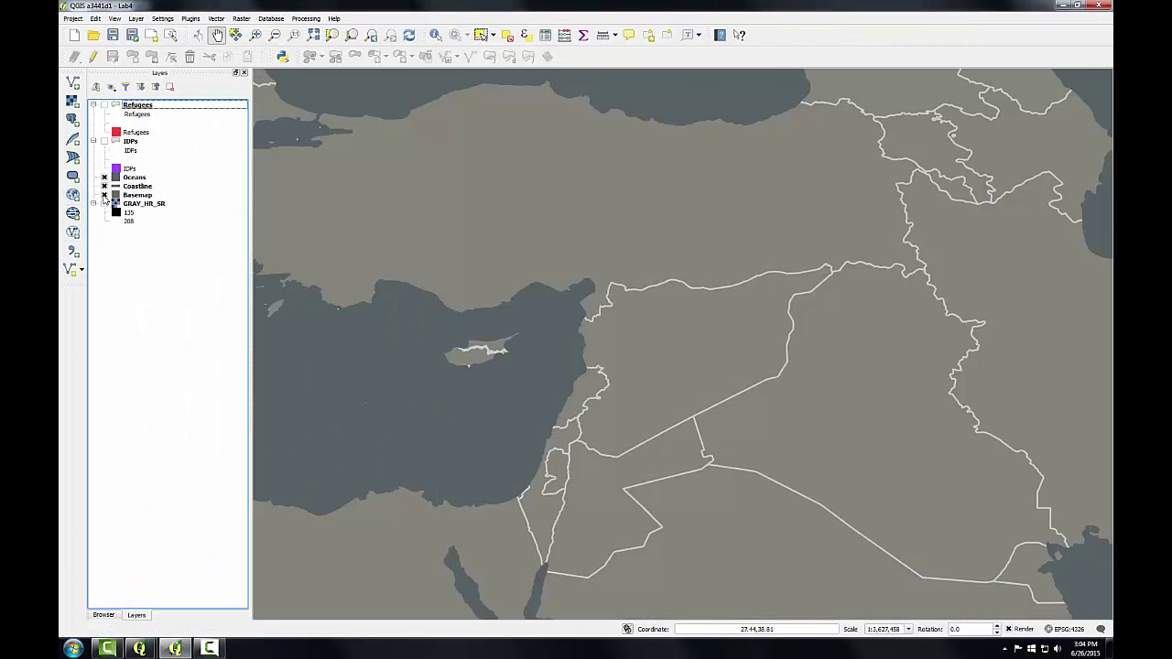
pyautogui.click(105, 195)
pyautogui.click(105, 186)
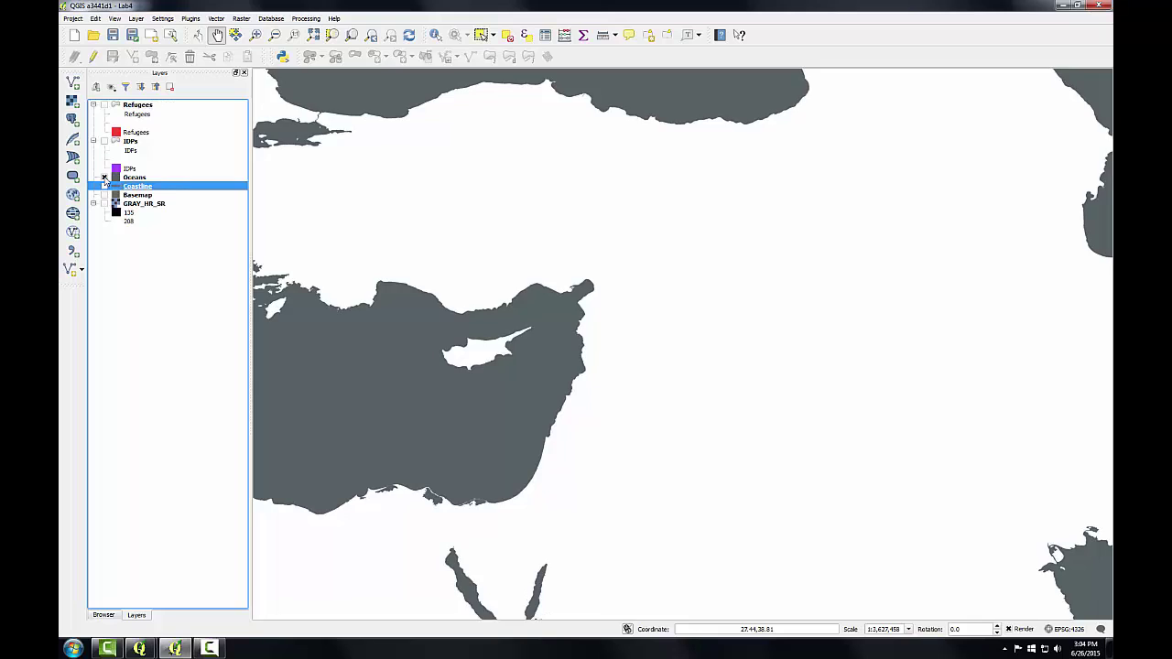
pyautogui.click(104, 177)
pyautogui.click(104, 140)
pyautogui.click(104, 105)
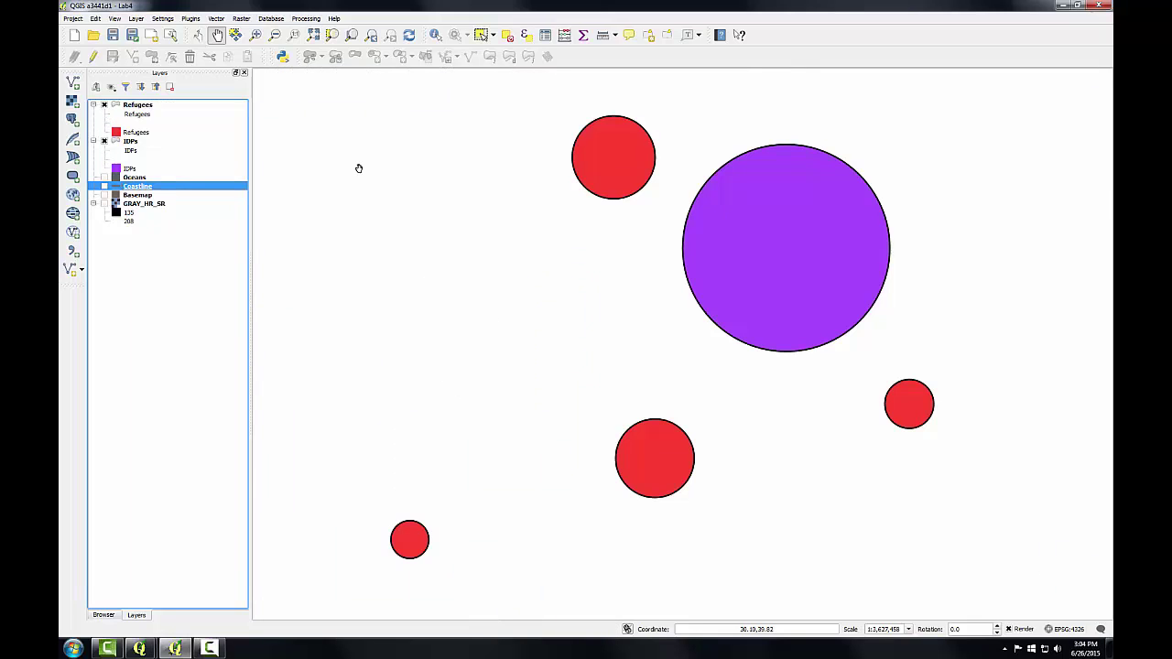
# Reopen the Syria composer from the Composer Manager
pyautogui.click(72, 18)
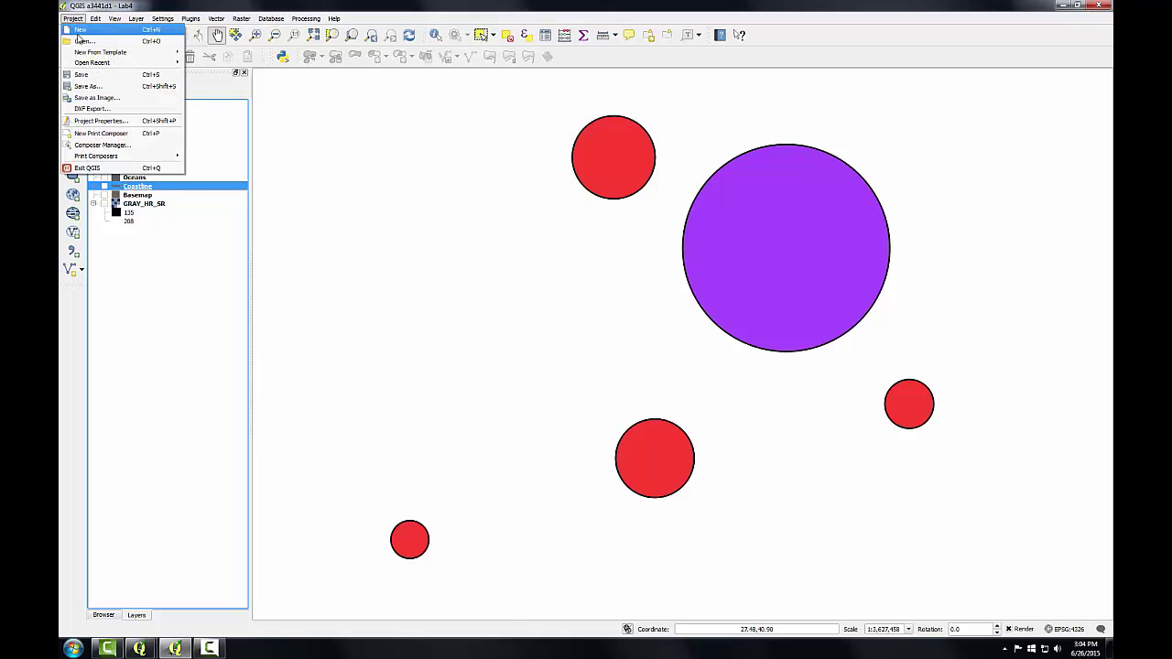
pyautogui.click(103, 144)
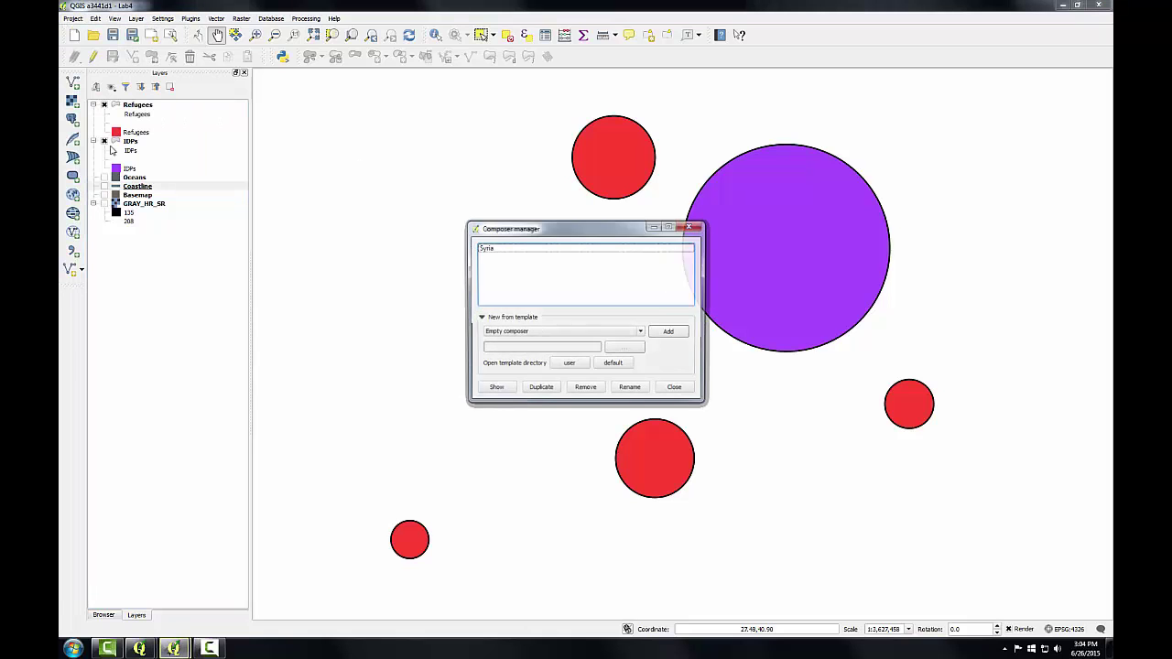
pyautogui.click(498, 249)
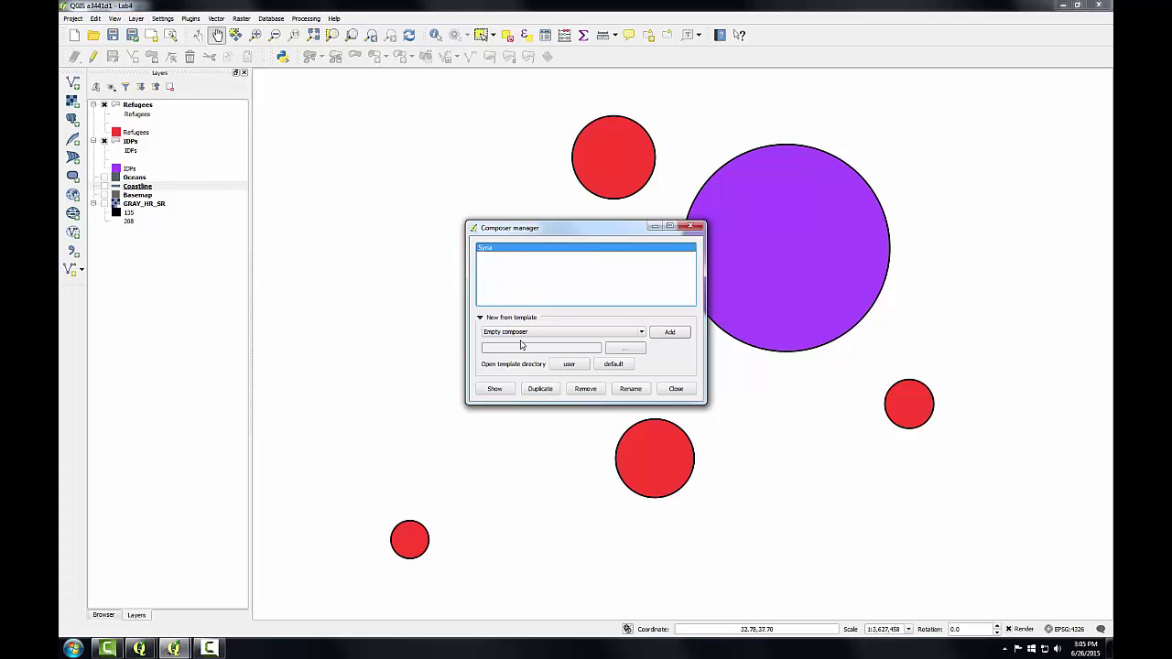
pyautogui.click(495, 388)
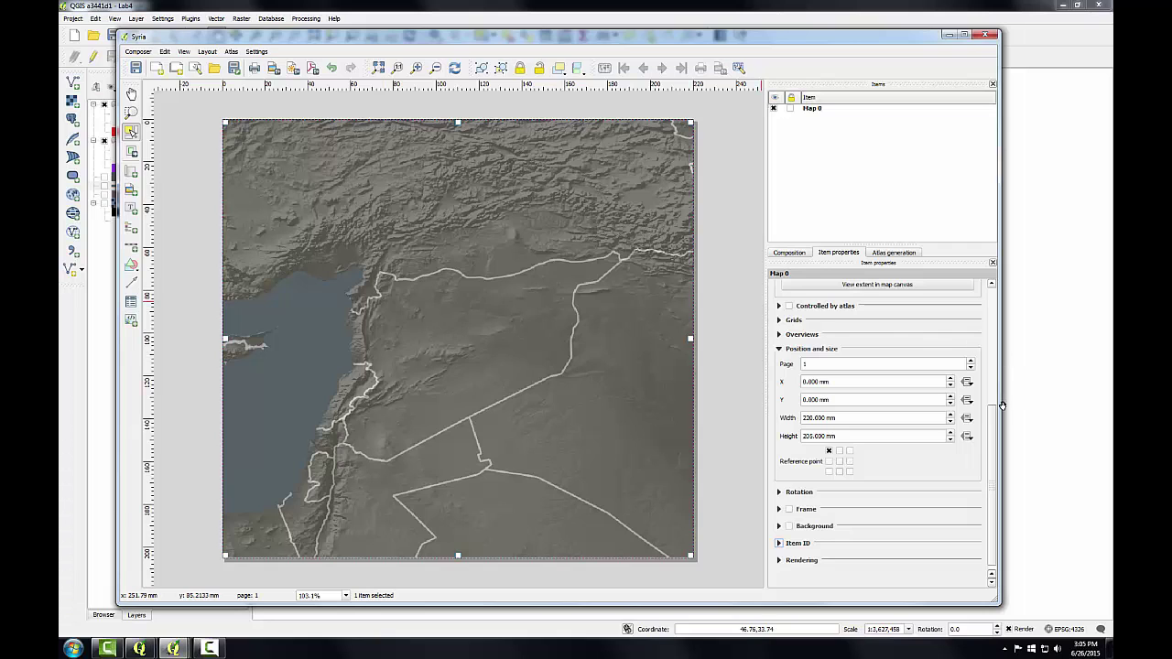
# Refresh the map preview, pan the red and purple circles into place, and set scale 3500000
pyautogui.moveTo(996, 424); pyautogui.dragTo(1007, 304)
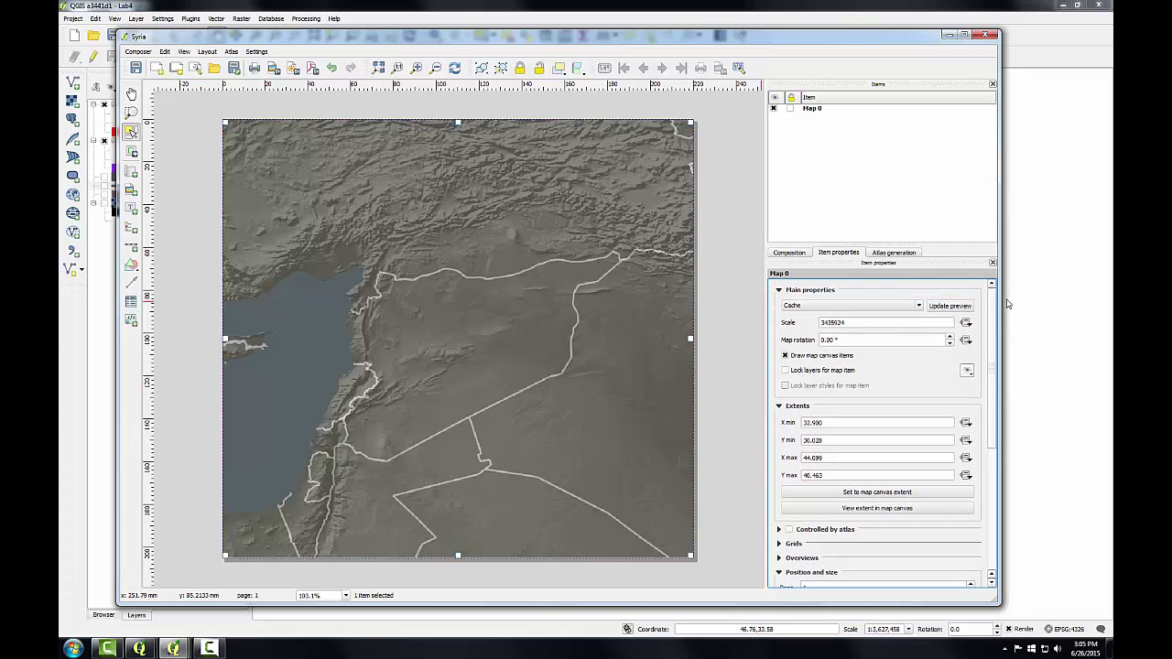
pyautogui.click(950, 306)
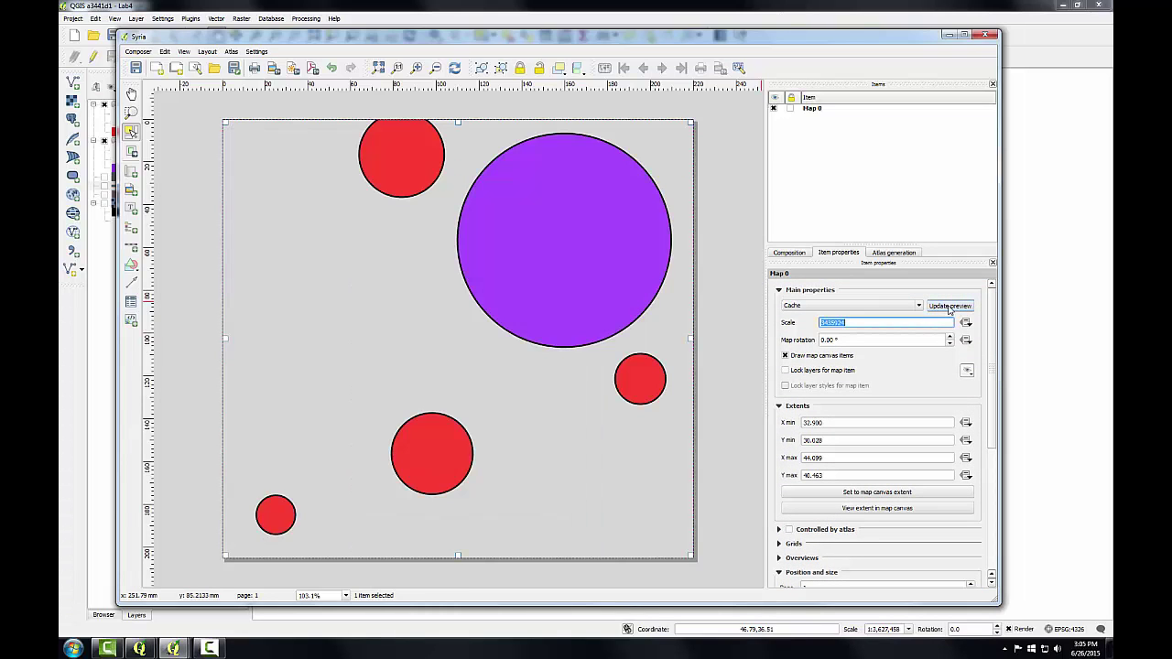
pyautogui.moveTo(403, 220); pyautogui.dragTo(392, 247)
pyautogui.moveTo(868, 323); pyautogui.dragTo(745, 317)
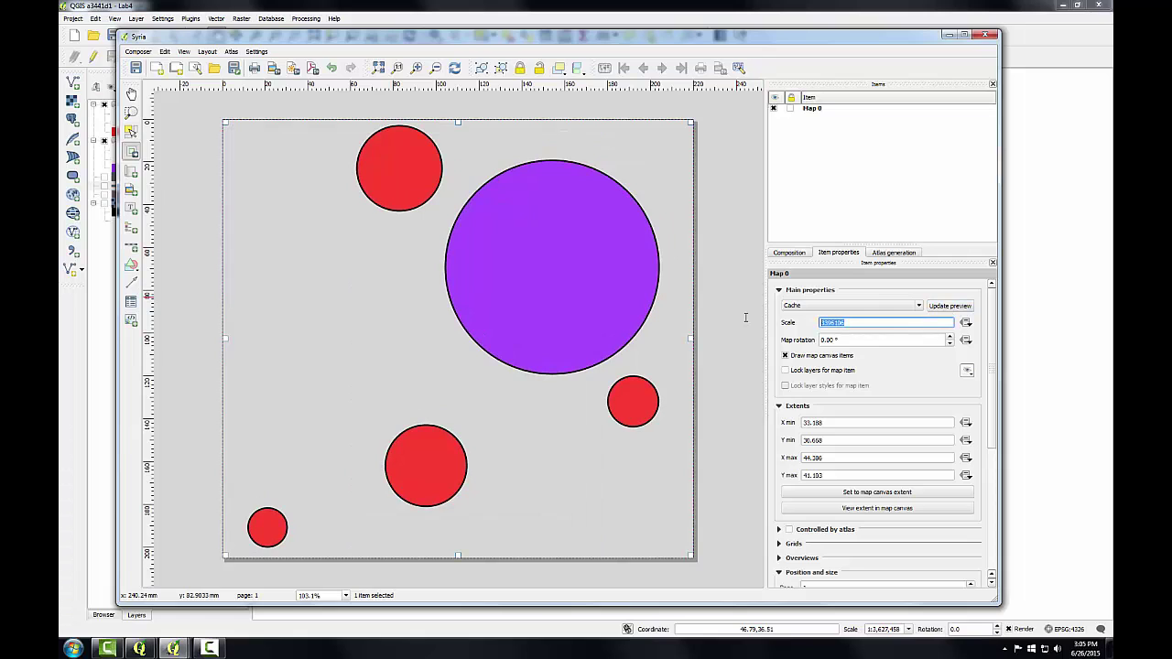
pyautogui.write('35000000')
pyautogui.press('Return')
pyautogui.click(777, 254)
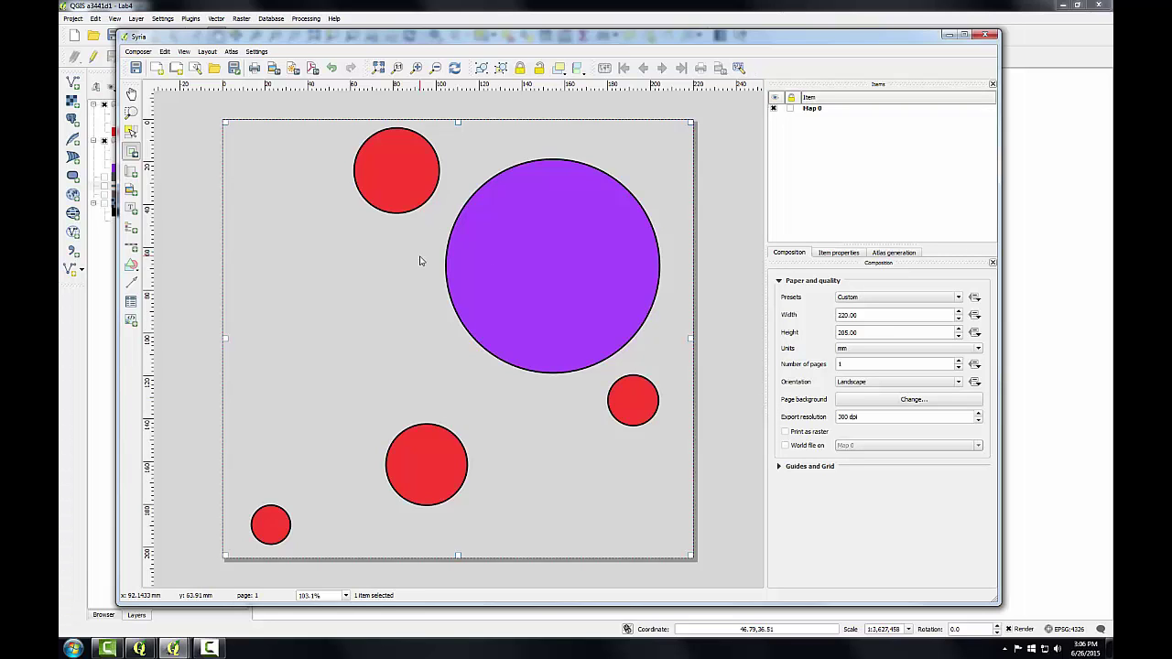
# Start a PDF export with Print as raster turned off so the circles stay vectors
pyautogui.click(138, 52)
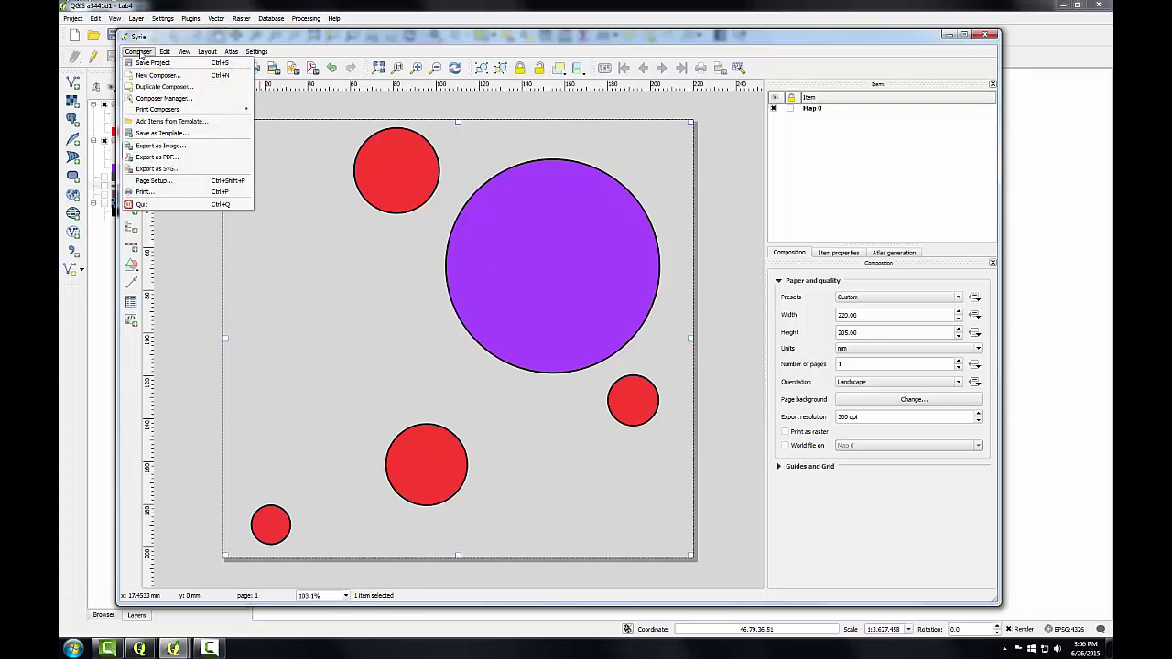
pyautogui.click(160, 156)
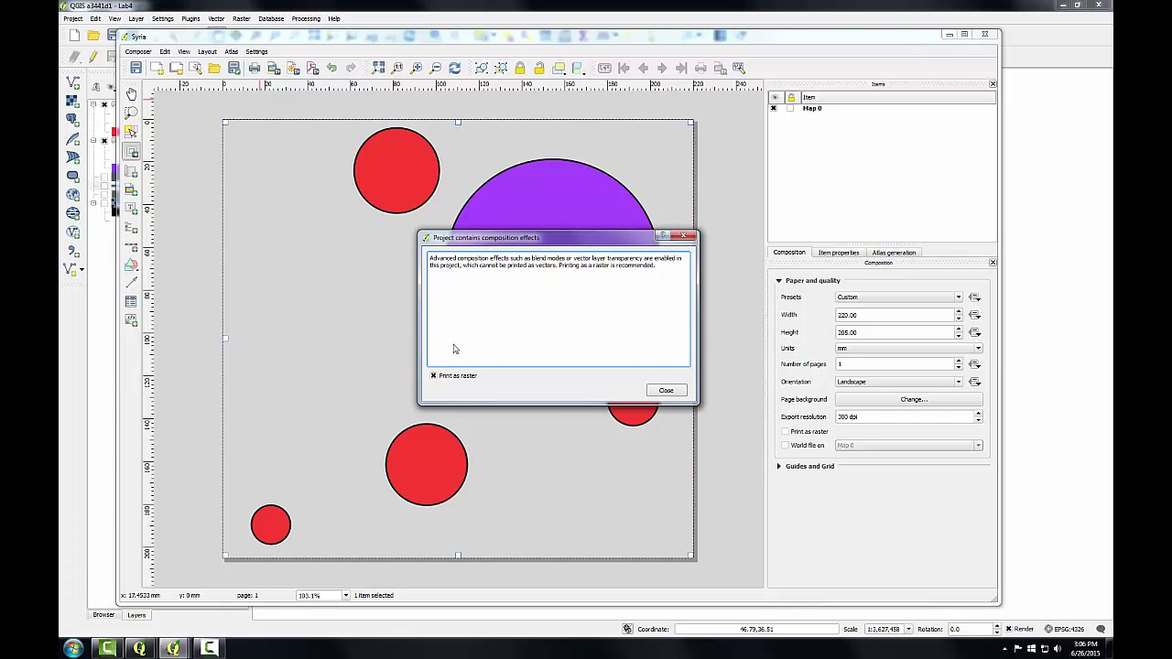
pyautogui.click(457, 377)
pyautogui.click(666, 391)
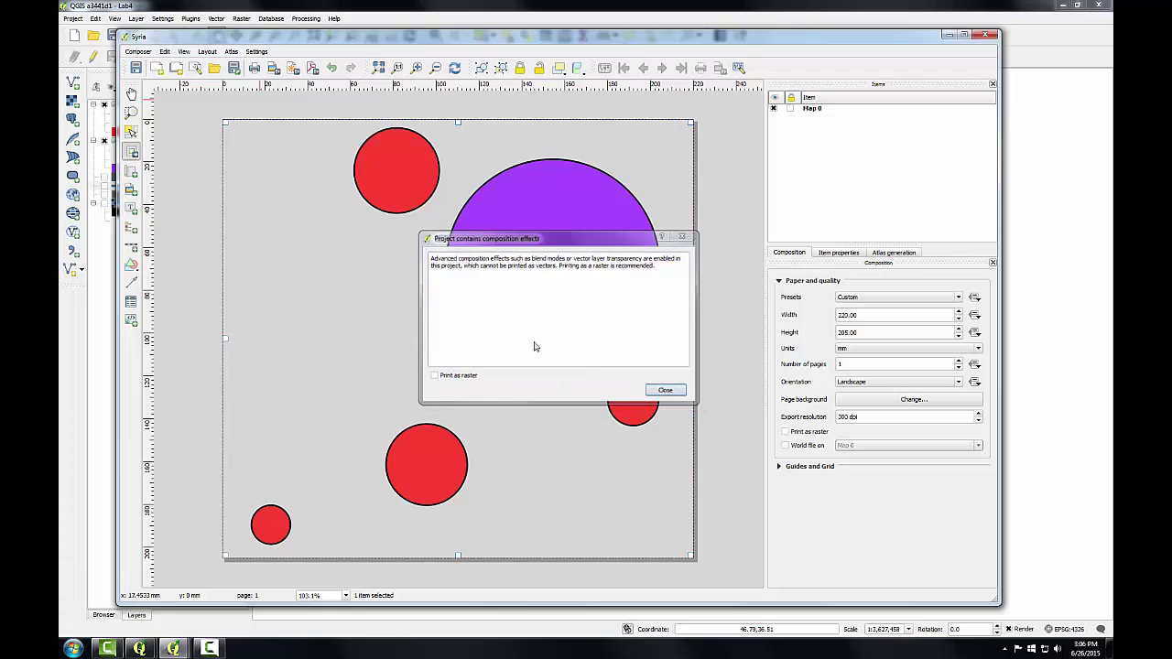
# Save the export as SyriaProportionalSymbols.pdf alongside SyriaBasemap.pdf
pyautogui.click(259, 143)
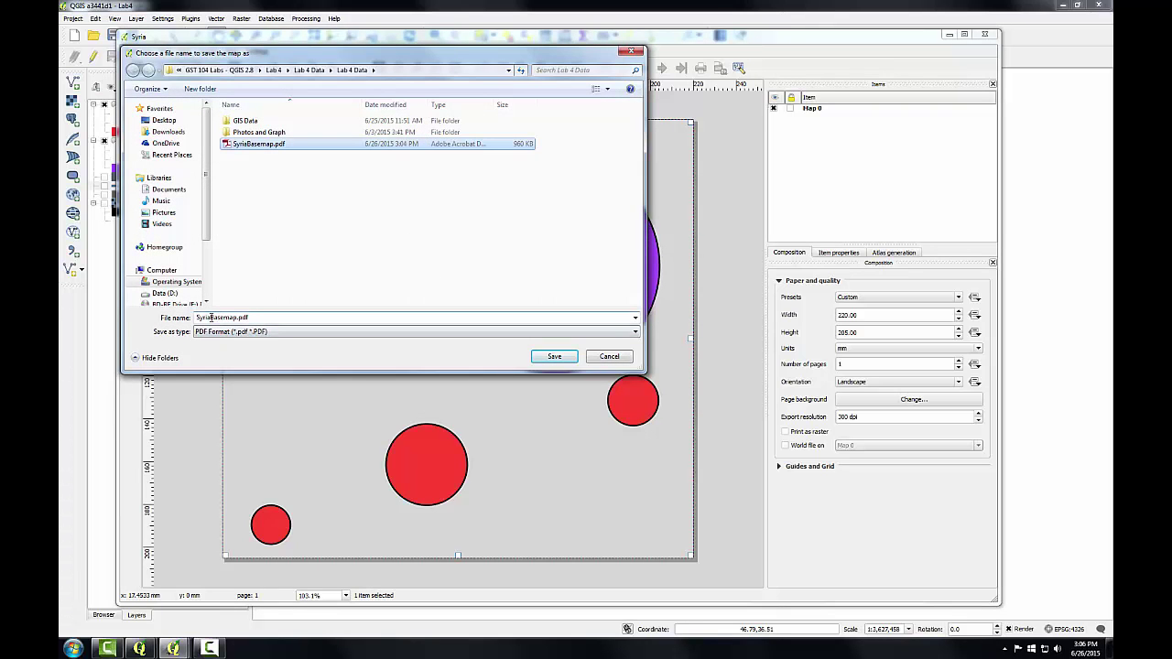
pyautogui.doubleClick(236, 316)
pyautogui.click(236, 317)
pyautogui.moveTo(236, 317); pyautogui.dragTo(212, 317)
pyautogui.write('Proport')
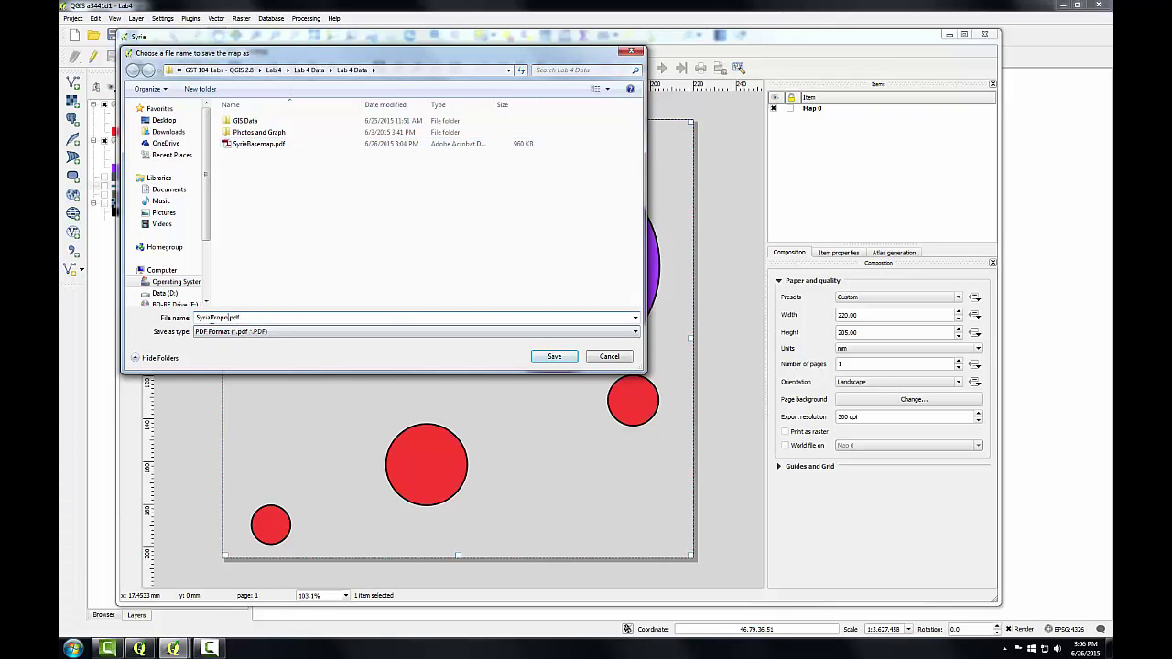
pyautogui.write('ionalSymbols')
pyautogui.press('Return')
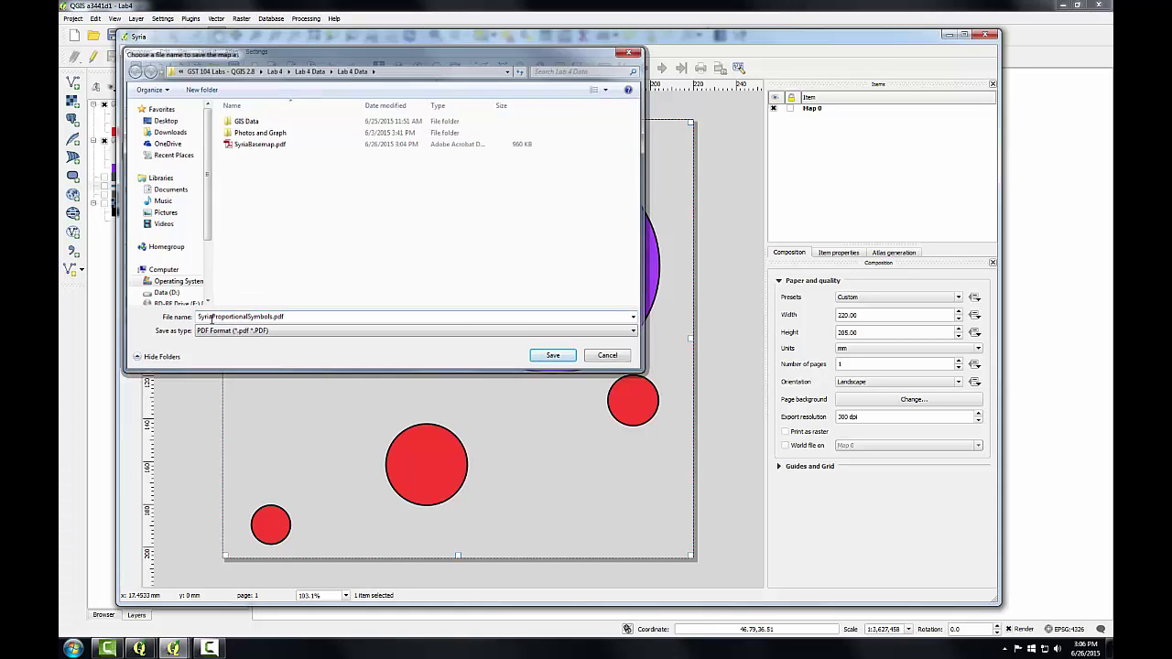